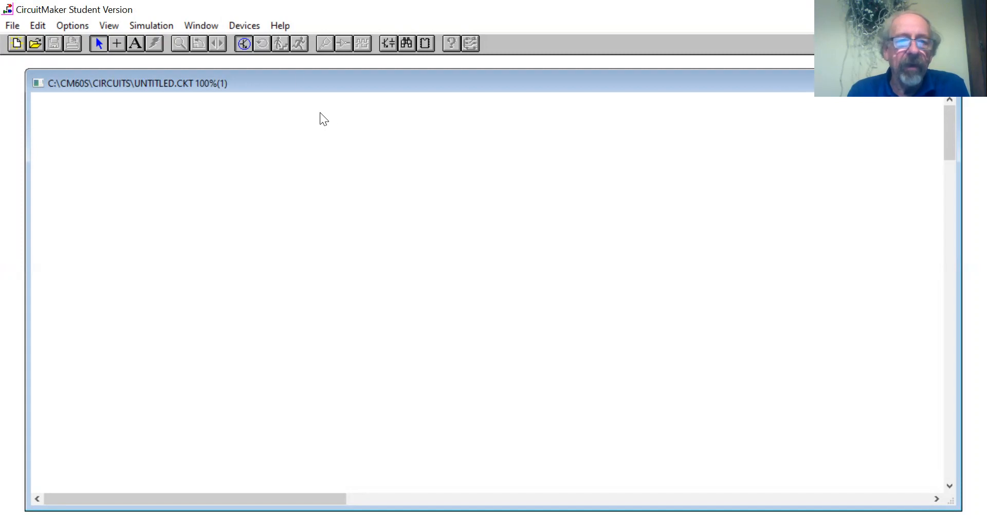
Place a ground symbol near the middle of the blank schematic, a little below centre.
{"action": "left_click", "coordinate": [256, 26]}
{"action": "mouse_move", "coordinate": [282, 78]}
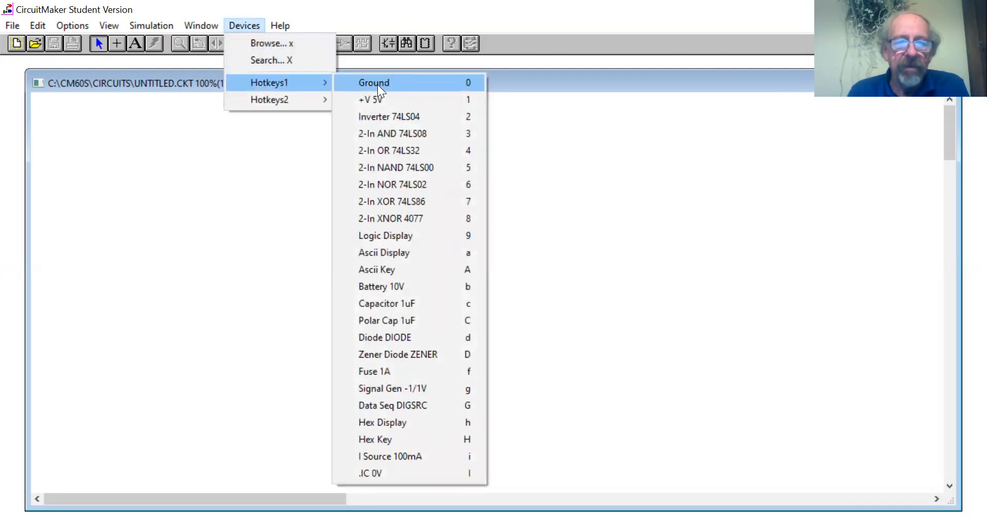
{"action": "left_click", "coordinate": [378, 84]}
{"action": "left_click", "coordinate": [378, 339]}
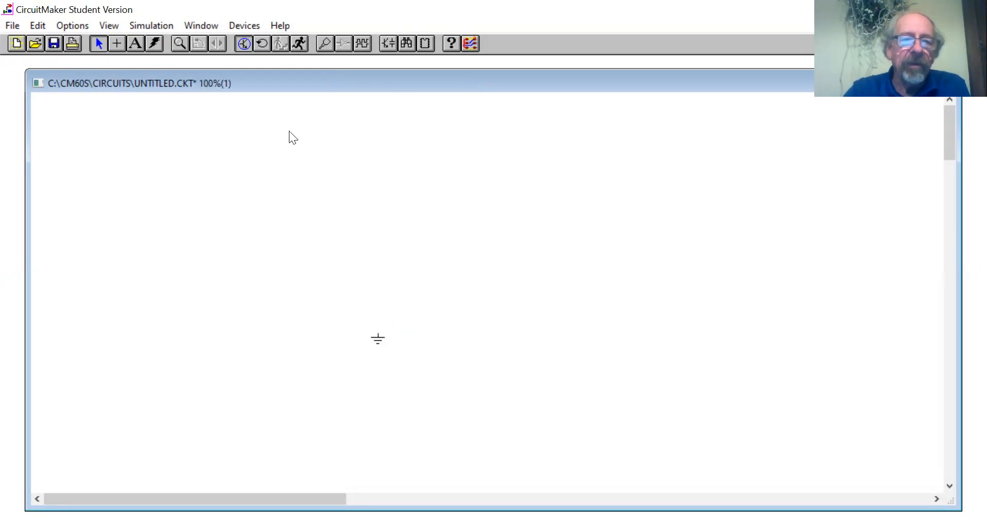
Place a 1k resistor to the right of the ground symbol and slightly above it.
{"action": "left_click", "coordinate": [246, 26]}
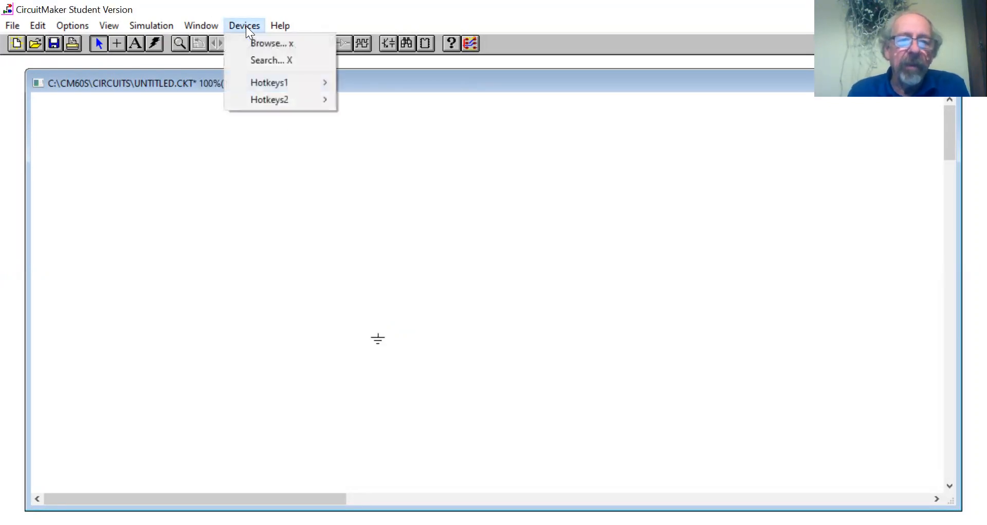
{"action": "mouse_move", "coordinate": [287, 80]}
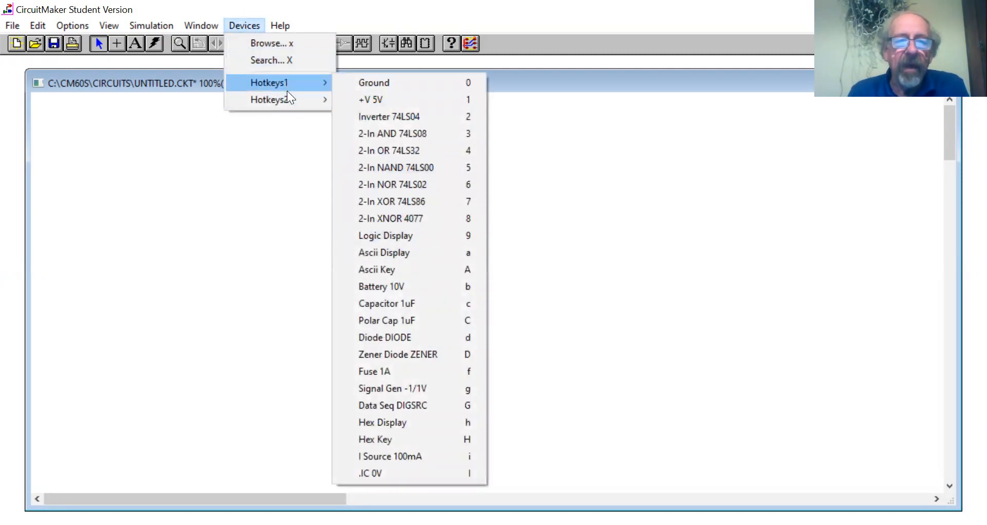
{"action": "mouse_move", "coordinate": [287, 98]}
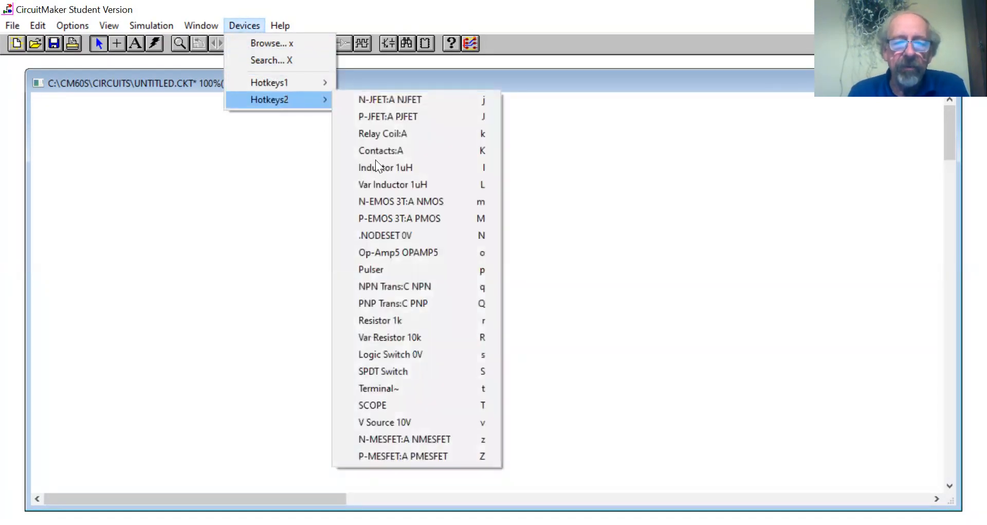
{"action": "left_click", "coordinate": [398, 321]}
{"action": "left_click", "coordinate": [462, 311]}
Duplicate resistor R1 and place the copy to its lower right.
{"action": "right_click", "coordinate": [464, 311]}
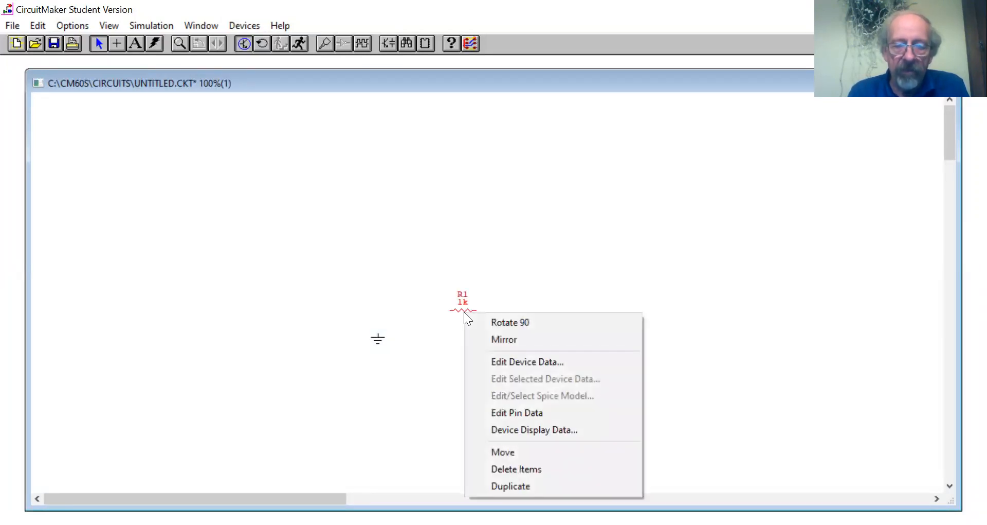
{"action": "left_click", "coordinate": [517, 482]}
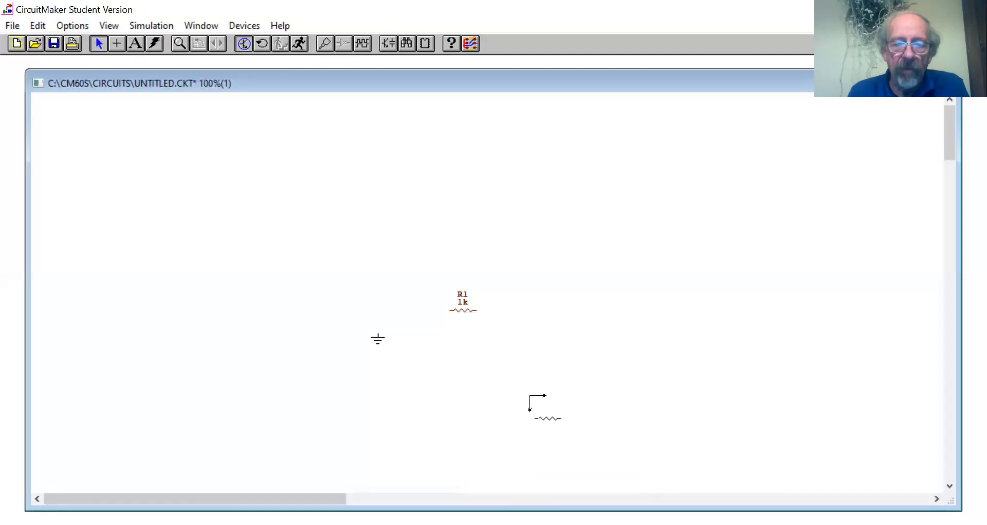
{"action": "left_click", "coordinate": [521, 323]}
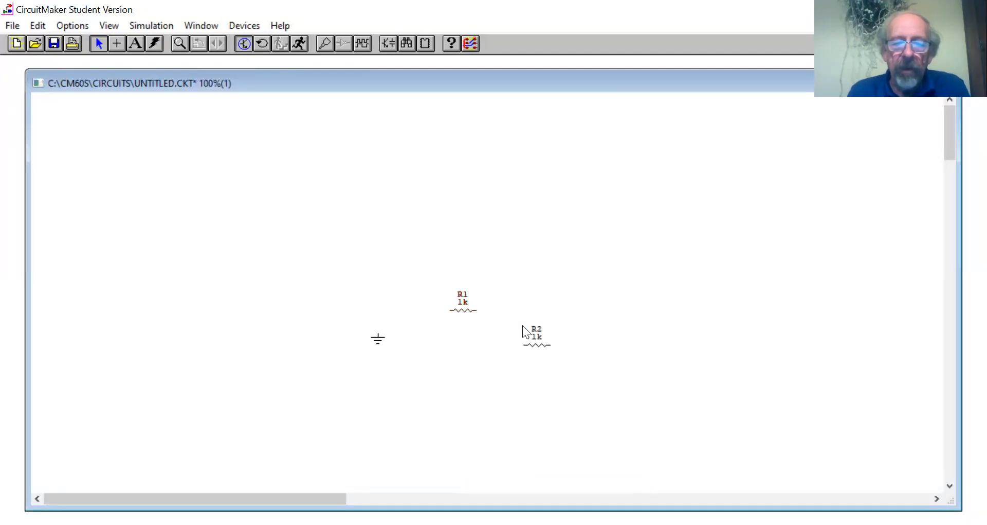
Set the label-value of resistor R2 to 200.
{"action": "left_click", "coordinate": [533, 346]}
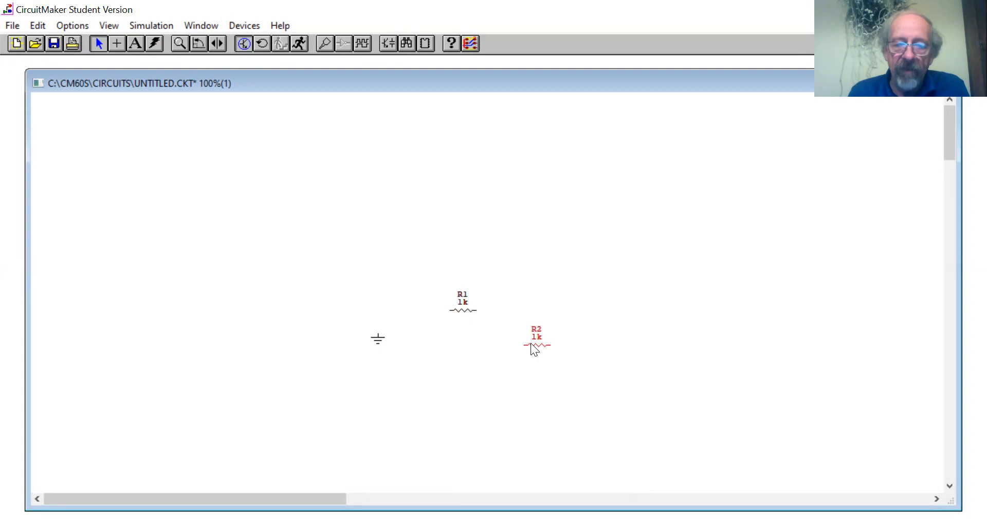
{"action": "right_click", "coordinate": [532, 345]}
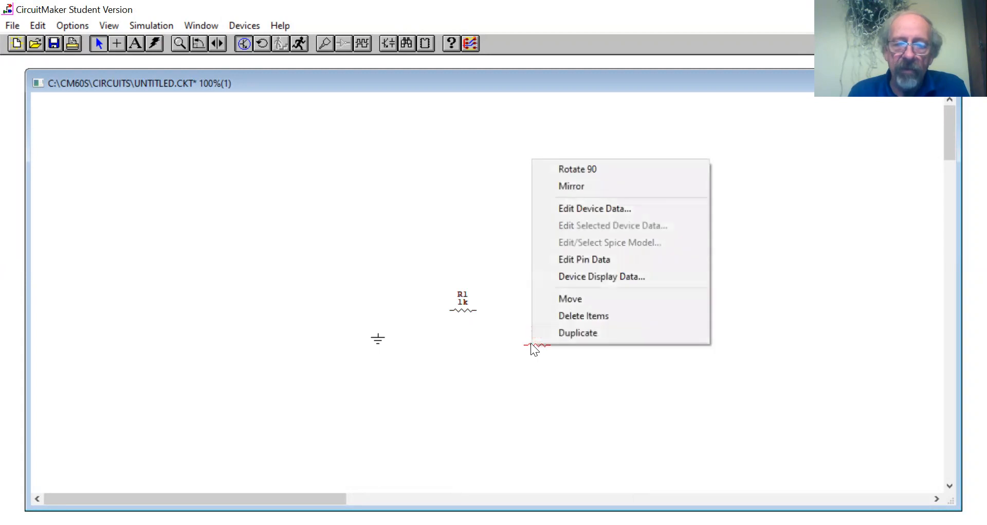
{"action": "left_click", "coordinate": [571, 208]}
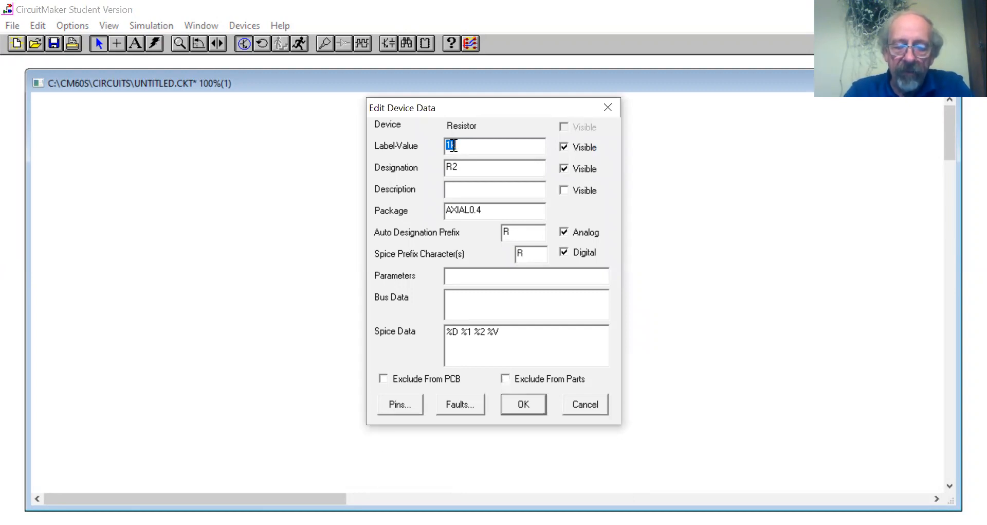
{"action": "type", "text": "200"}
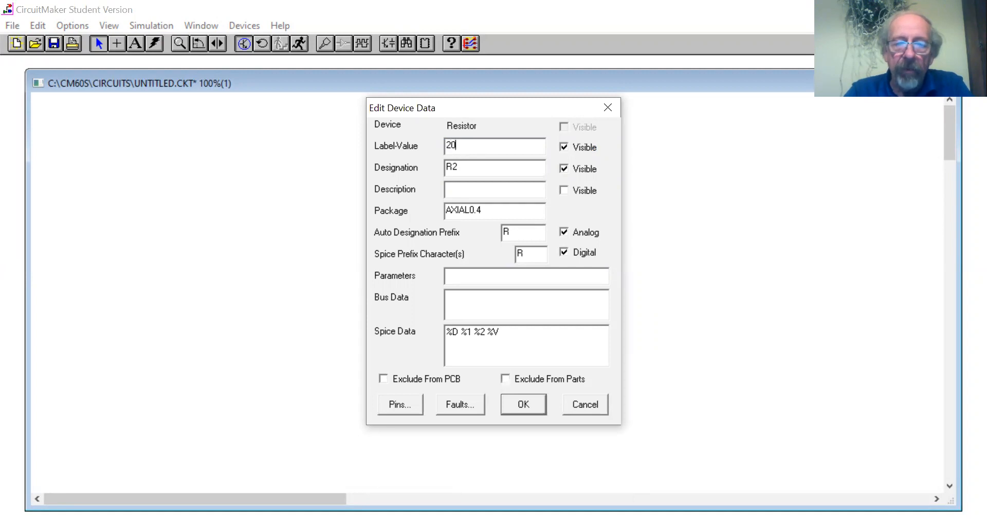
{"action": "left_click", "coordinate": [519, 404]}
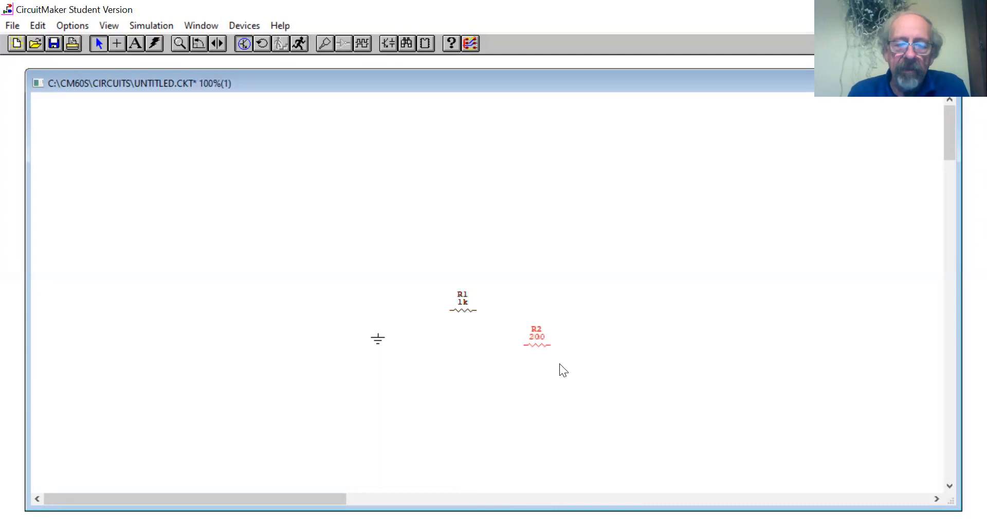
Rotate resistor R2 by 90 degrees so it stands vertically.
{"action": "right_click", "coordinate": [541, 345]}
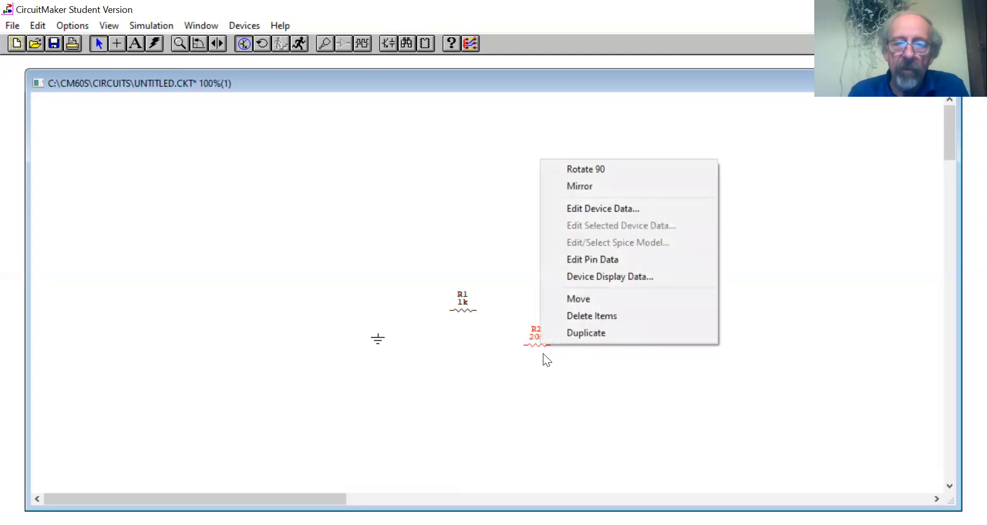
{"action": "left_click", "coordinate": [582, 172]}
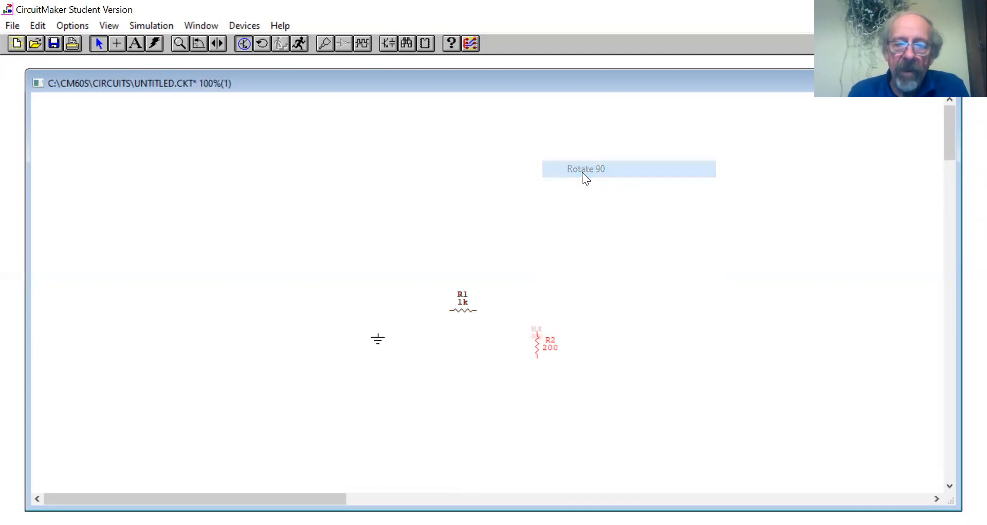
{"action": "left_click", "coordinate": [594, 326]}
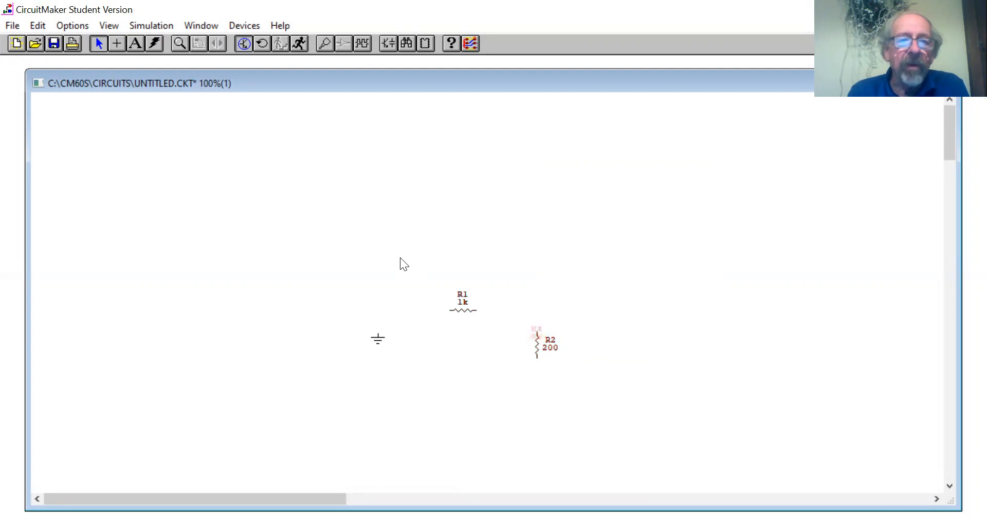
Wire the ground symbol to R2's lower end and R2's upper end to the right end of R1.
{"action": "left_click", "coordinate": [117, 44]}
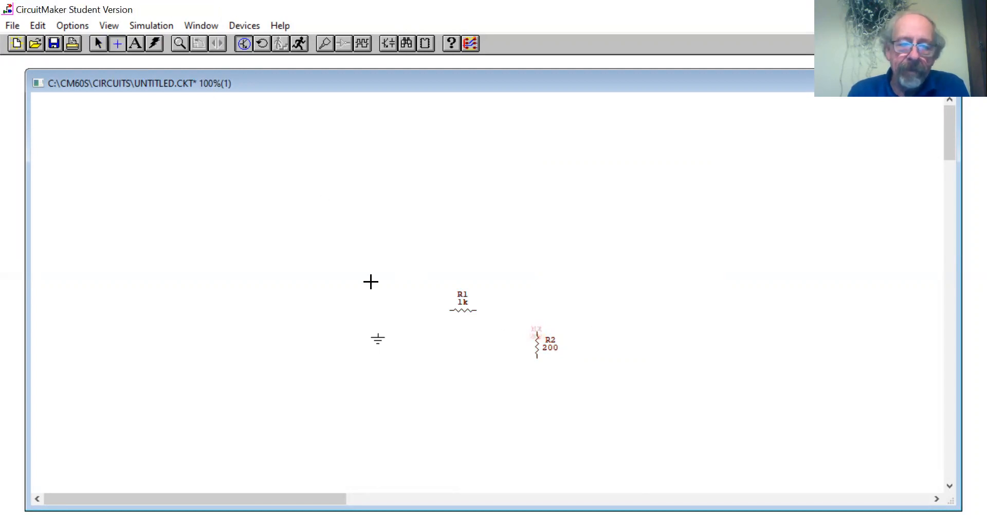
{"action": "left_click_drag", "start_coordinate": [378, 331], "coordinate": [477, 310]}
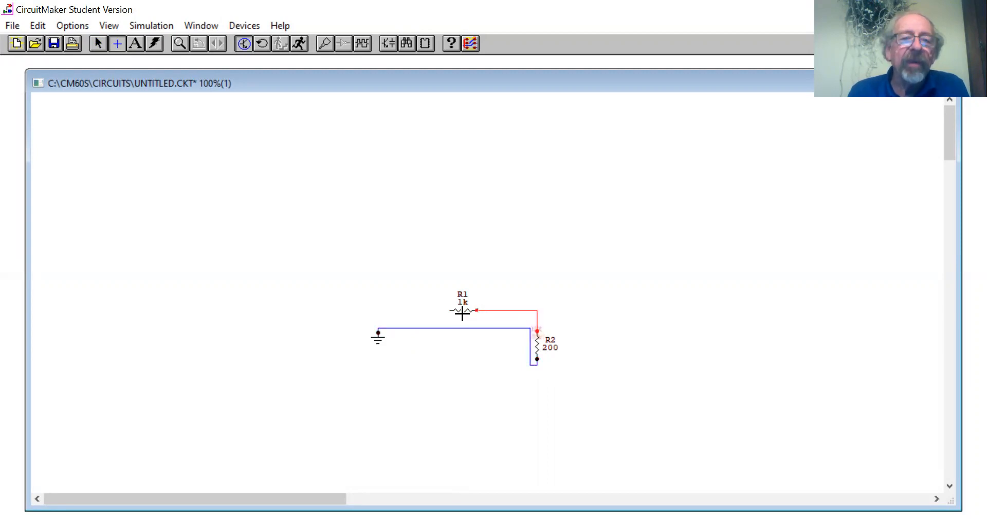
{"action": "left_click", "coordinate": [98, 44]}
Place a -1/1V signal generator above the ground symbol, to the left of R1.
{"action": "left_click", "coordinate": [244, 25]}
{"action": "mouse_move", "coordinate": [291, 85]}
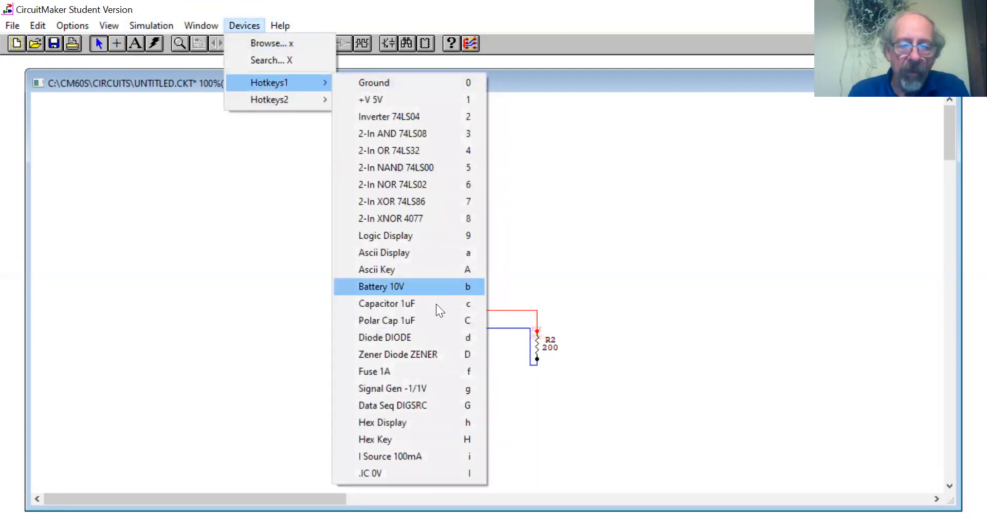
{"action": "left_click", "coordinate": [448, 389]}
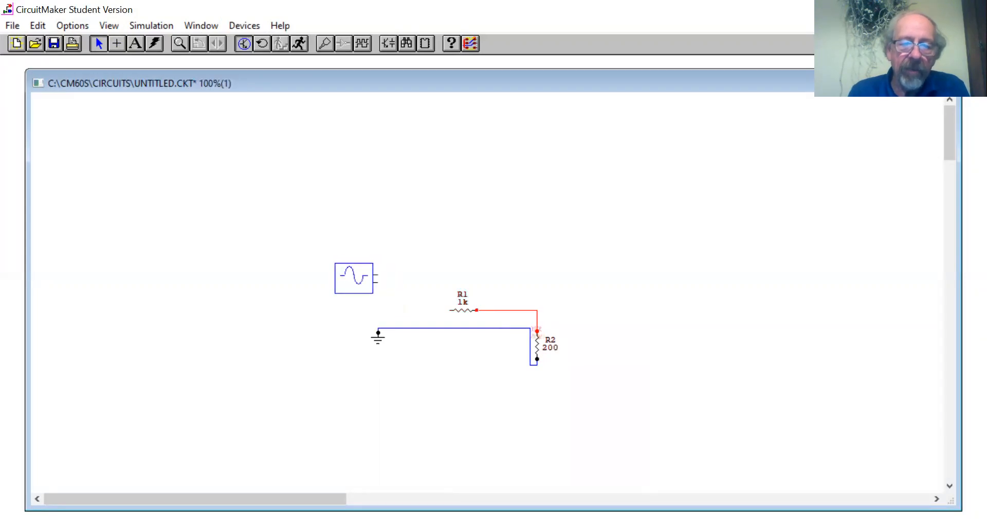
{"action": "left_click", "coordinate": [358, 281]}
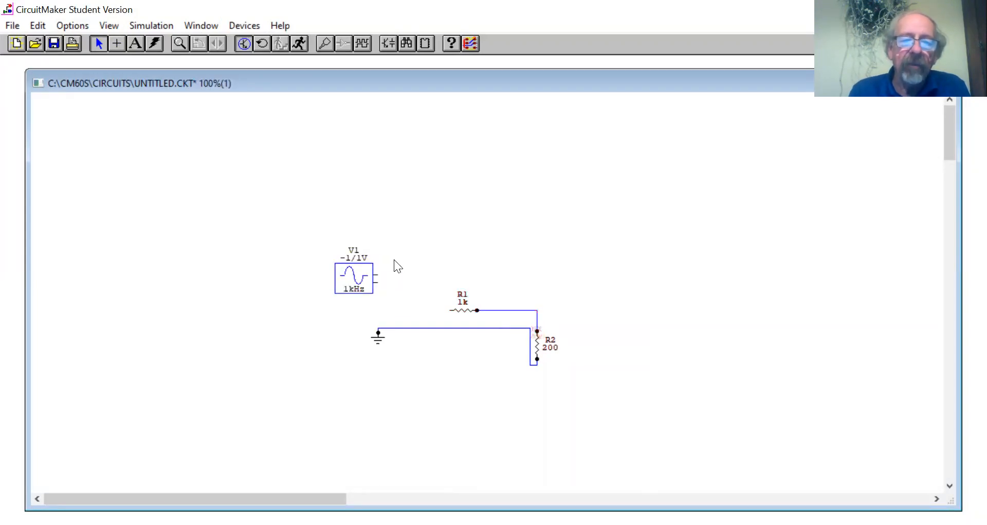
Wire the generator's upper terminal to R1's left end and its lower terminal to the ground wire.
{"action": "left_click", "coordinate": [118, 44]}
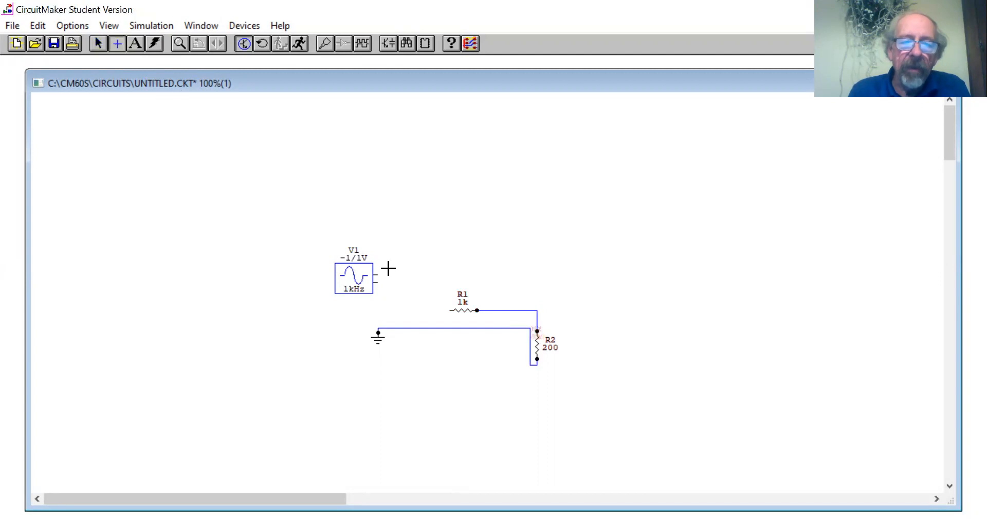
{"action": "left_click_drag", "start_coordinate": [380, 273], "coordinate": [448, 309]}
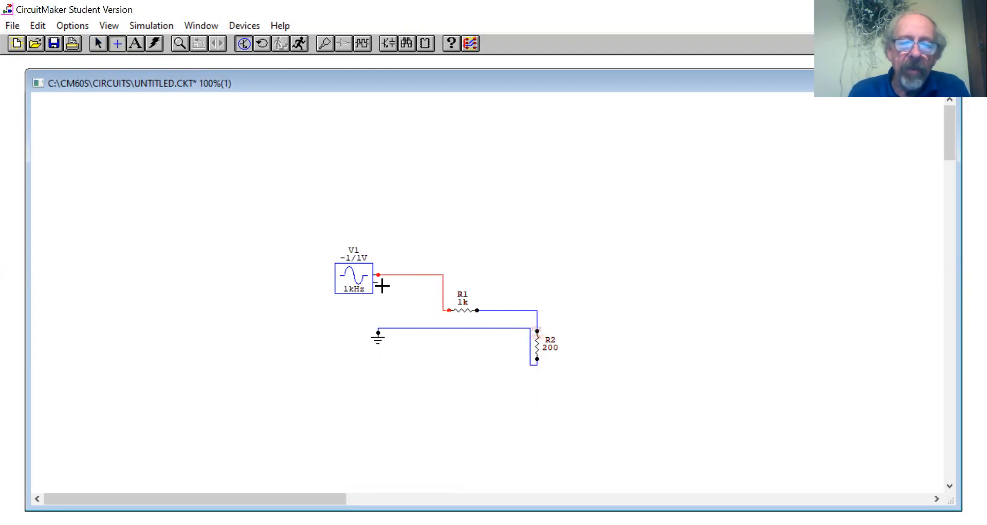
{"action": "left_click", "coordinate": [393, 326]}
{"action": "left_click_drag", "start_coordinate": [378, 282], "coordinate": [393, 328]}
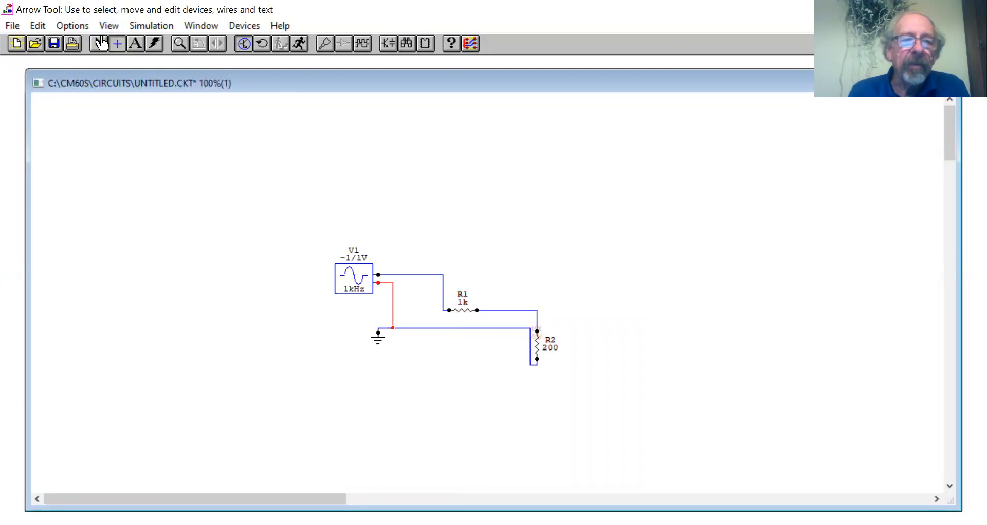
{"action": "left_click", "coordinate": [100, 43]}
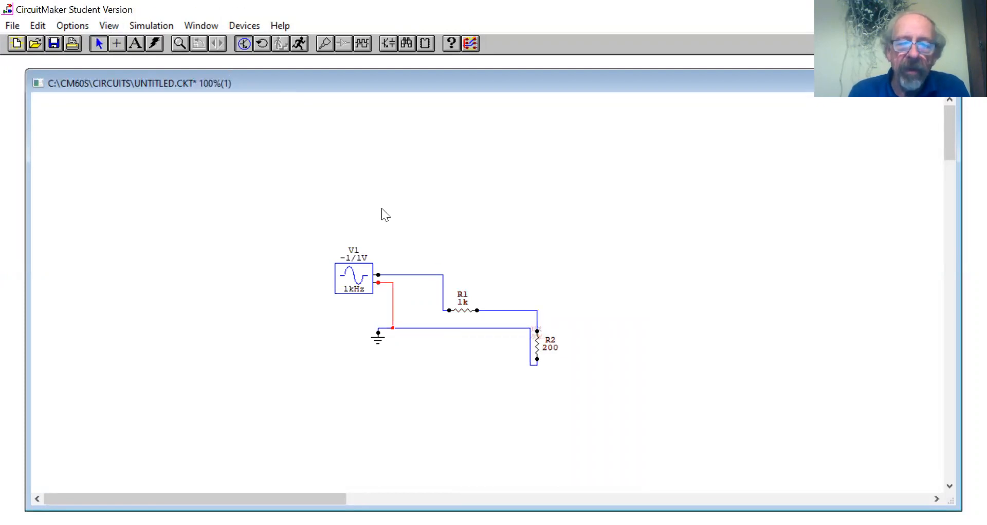
Move R1 up above the generator's output level and R2 up between R1 and the ground wire.
{"action": "left_click_drag", "start_coordinate": [464, 307], "coordinate": [459, 239]}
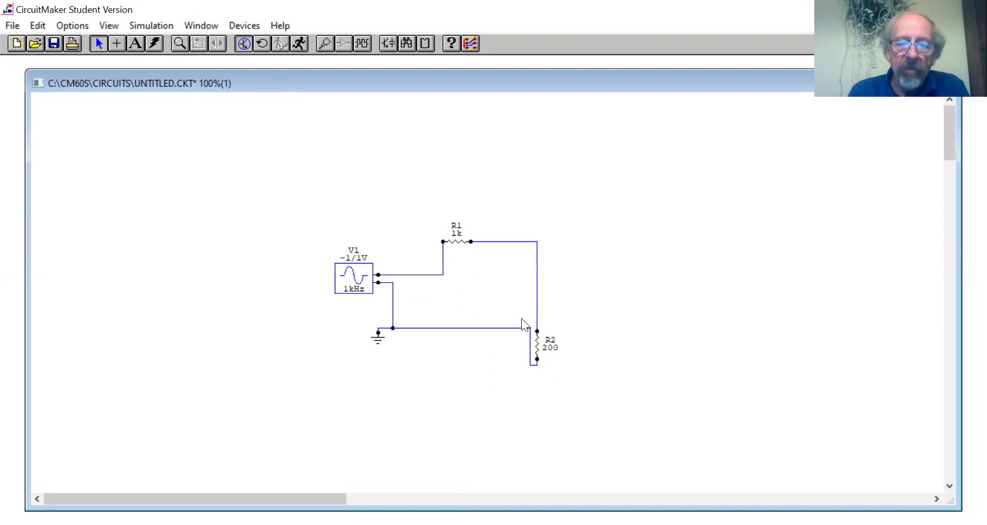
{"action": "left_click_drag", "start_coordinate": [537, 344], "coordinate": [535, 286]}
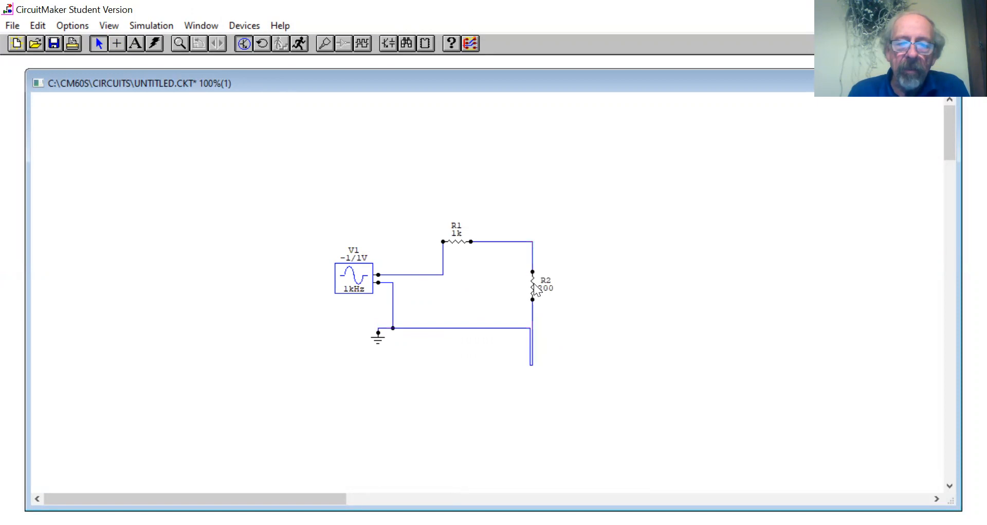
Straighten the ground wire below R2 and reroute the generator-to-R1 wire so it rises right beside the generator.
{"action": "left_click", "coordinate": [531, 365]}
{"action": "key", "text": "Delete"}
{"action": "key", "text": "ctrl+z"}
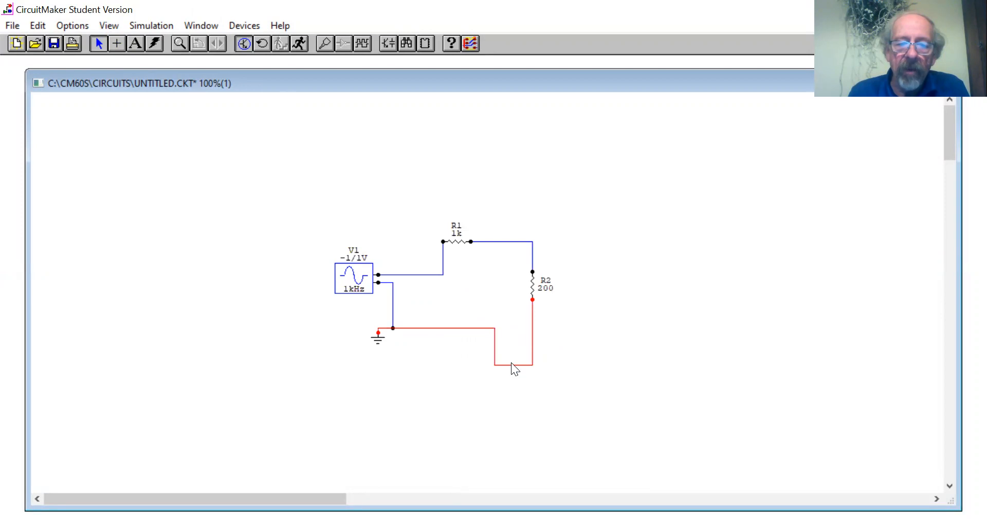
{"action": "left_click_drag", "start_coordinate": [512, 365], "coordinate": [512, 326]}
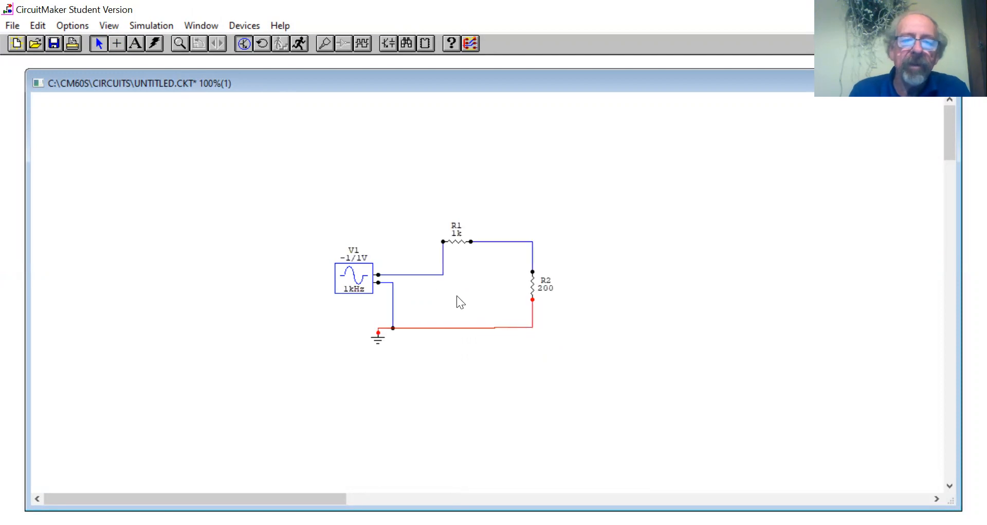
{"action": "left_click_drag", "start_coordinate": [424, 274], "coordinate": [392, 255]}
{"action": "left_click", "coordinate": [446, 288]}
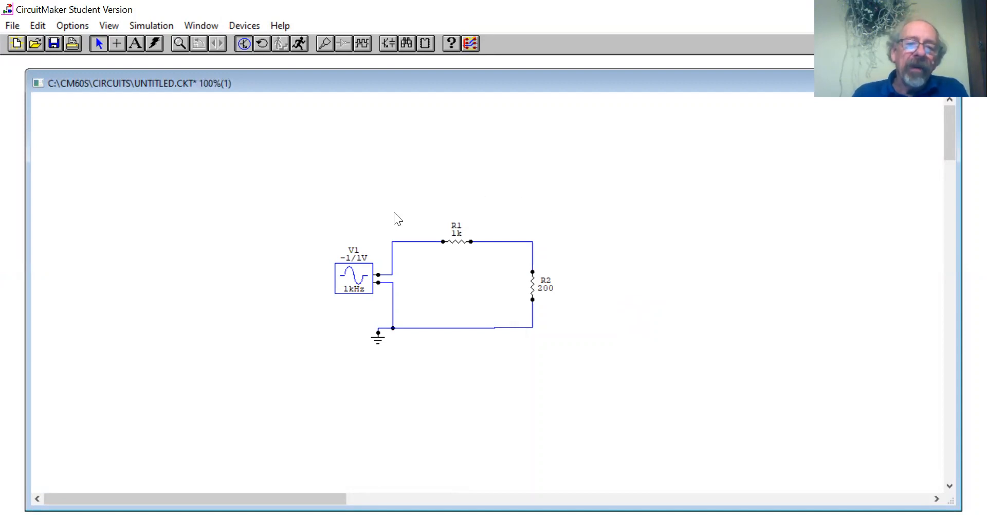
Run the circuit simulation and close the multimeter window covering the schematic.
{"action": "left_click", "coordinate": [297, 48]}
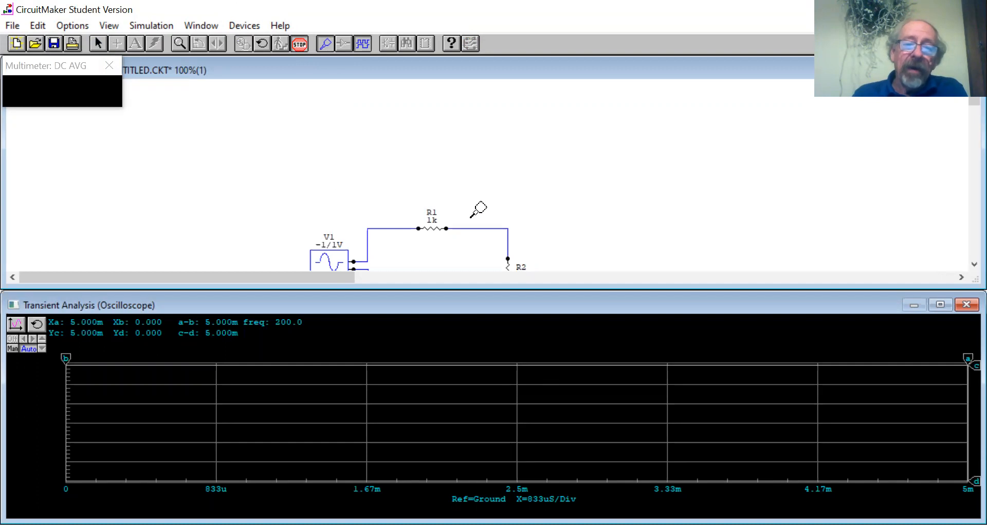
{"action": "left_click_drag", "start_coordinate": [646, 287], "coordinate": [647, 289]}
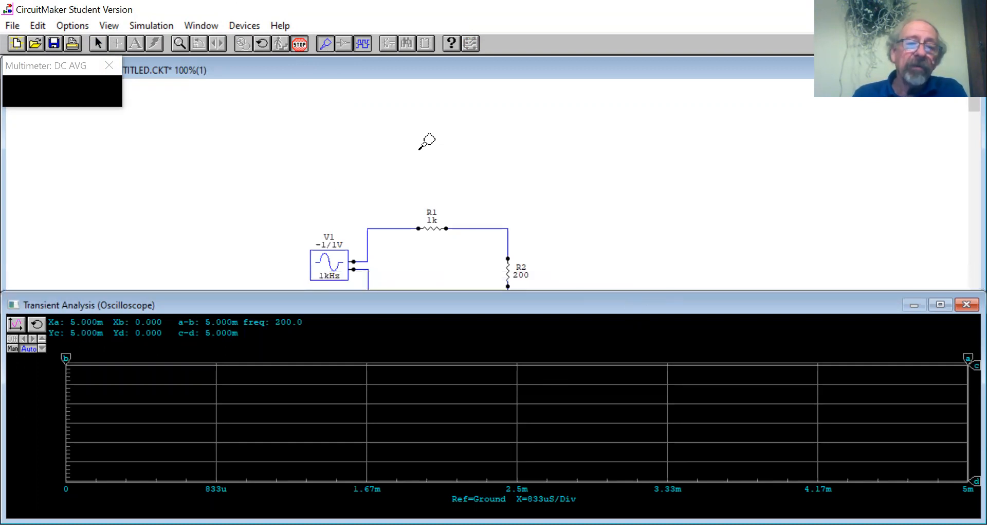
{"action": "left_click", "coordinate": [108, 66]}
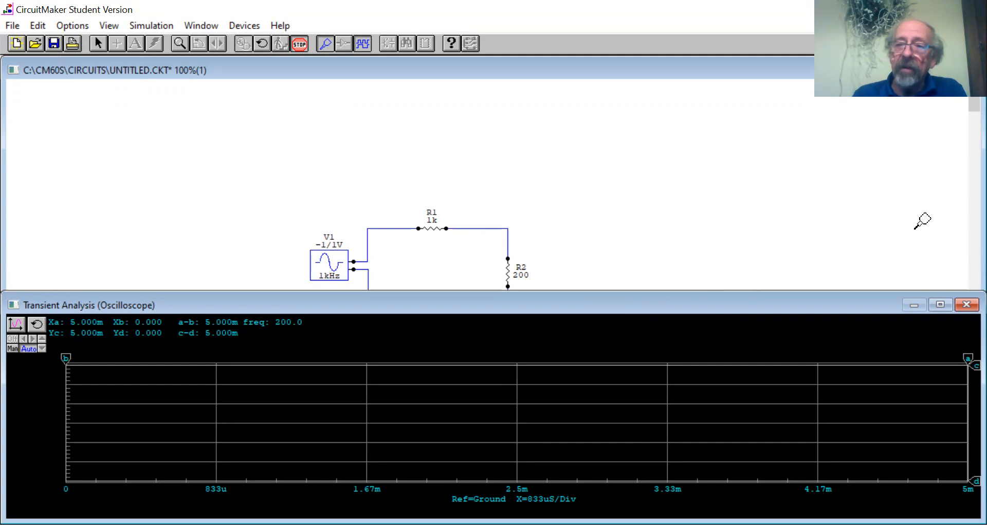
Probe the wire between the signal generator and R1 to plot the source voltage on the oscilloscope.
{"action": "left_click_drag", "start_coordinate": [973, 103], "coordinate": [963, 117]}
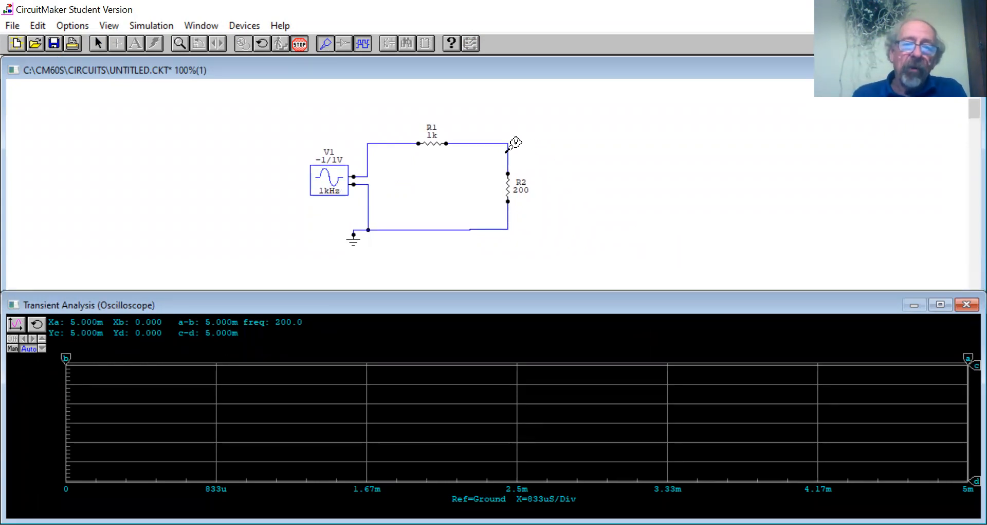
{"action": "left_click", "coordinate": [388, 142]}
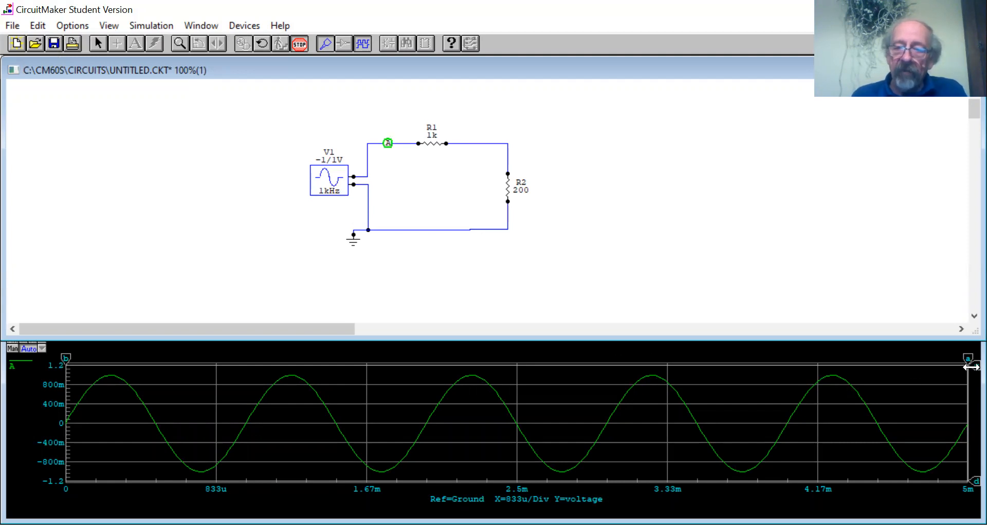
Place the horizontal cursors c and d on the positive and negative peaks to measure the source's peak-to-peak voltage.
{"action": "left_click_drag", "start_coordinate": [967, 365], "coordinate": [972, 375]}
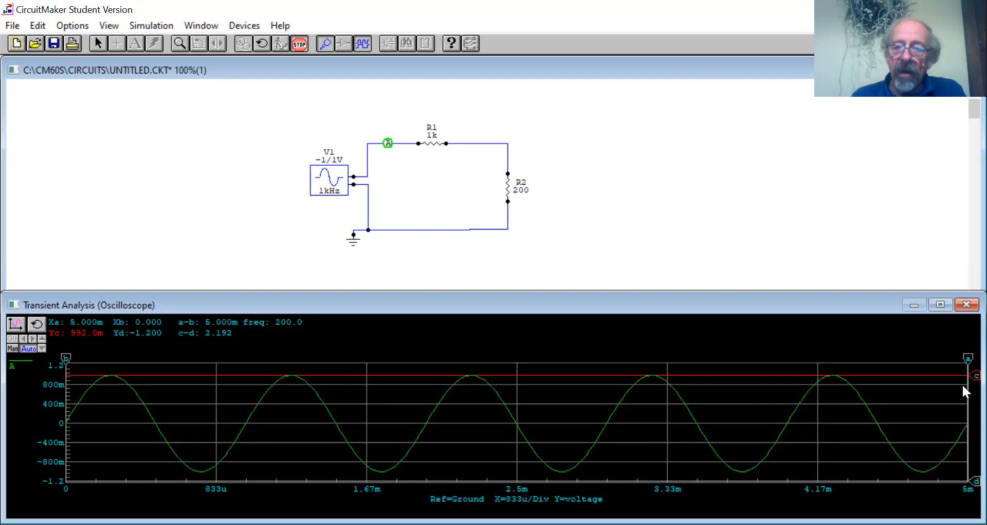
{"action": "left_click_drag", "start_coordinate": [973, 483], "coordinate": [967, 470]}
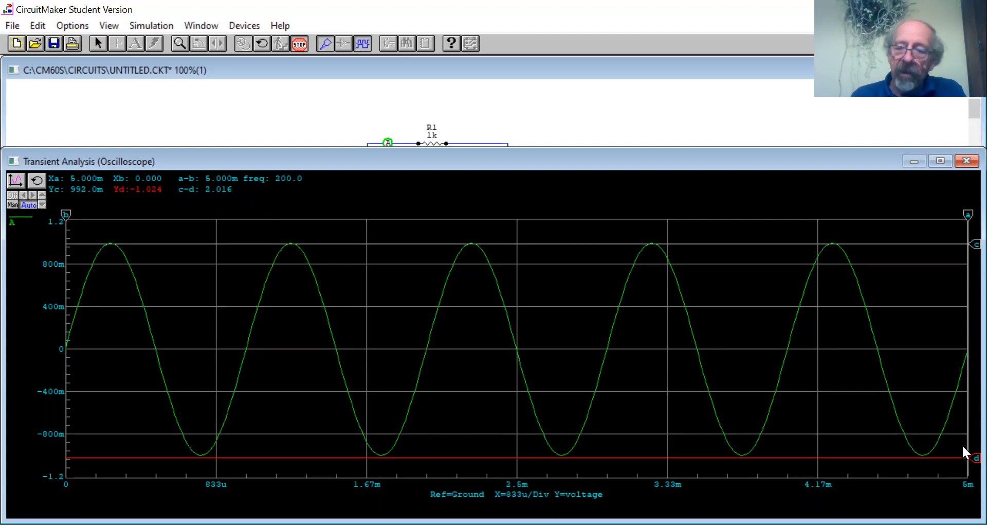
{"action": "left_click_drag", "start_coordinate": [975, 457], "coordinate": [975, 457]}
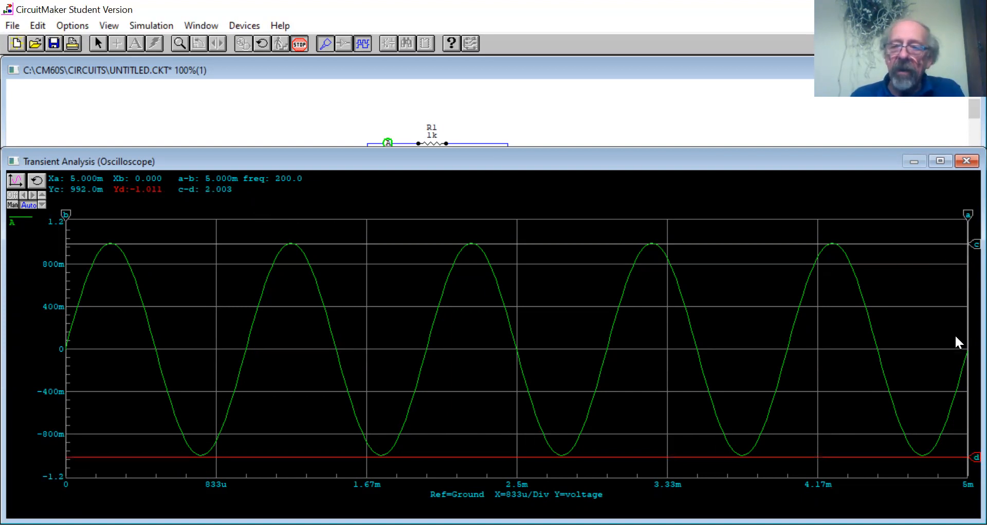
Place the vertical cursors a and b on the last two positive peaks to measure the source's period and frequency.
{"action": "left_click_drag", "start_coordinate": [965, 218], "coordinate": [833, 215]}
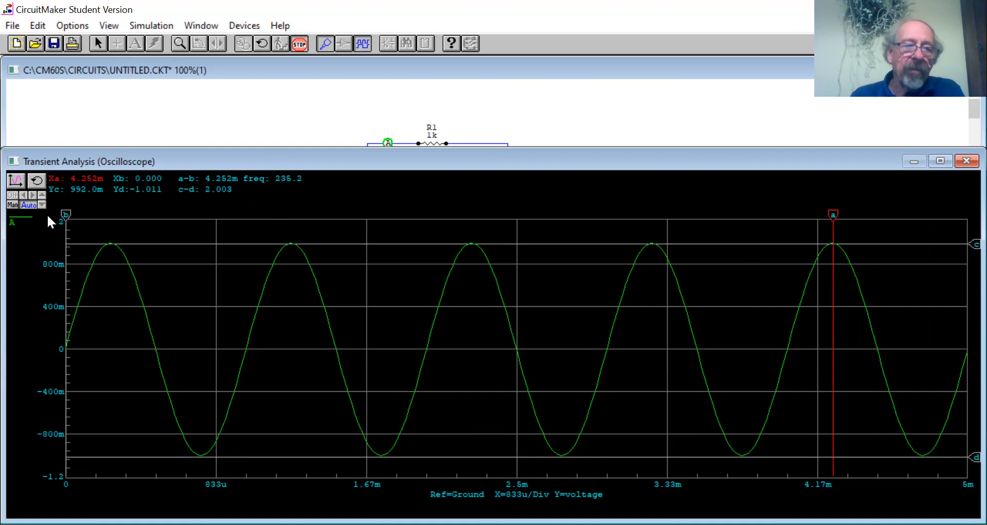
{"action": "mouse_move", "coordinate": [63, 213]}
{"action": "left_mouse_down"}
{"action": "mouse_move", "coordinate": [693, 214]}
{"action": "mouse_move", "coordinate": [653, 215]}
{"action": "left_mouse_up"}
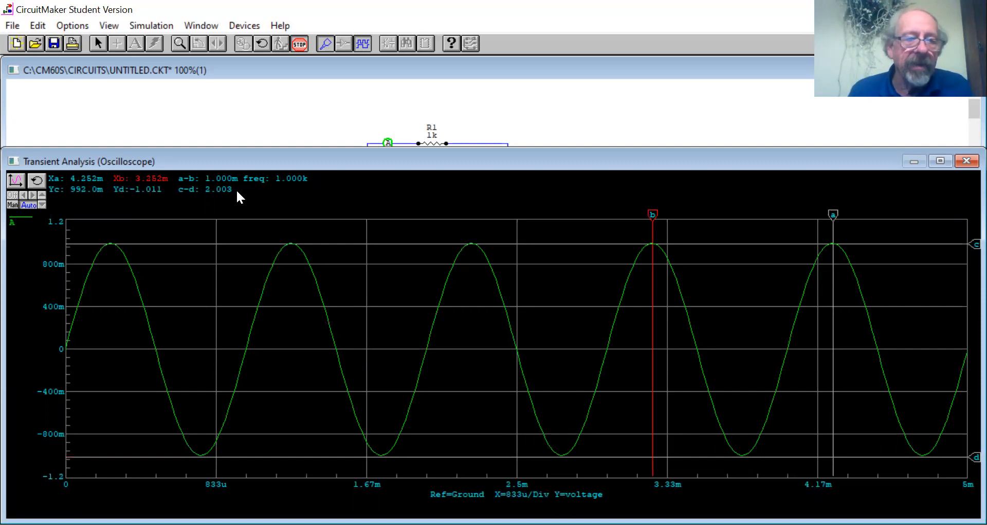
{"action": "left_click", "coordinate": [235, 211]}
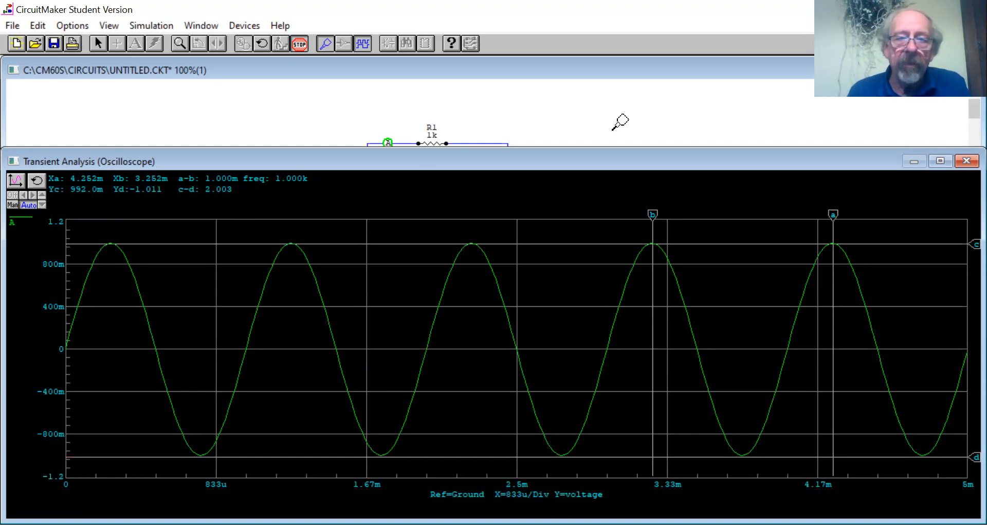
Plot the R1–R2 junction voltage together with the source voltage and resize the windows so both circuit and traces show.
{"action": "left_click_drag", "start_coordinate": [605, 147], "coordinate": [588, 244]}
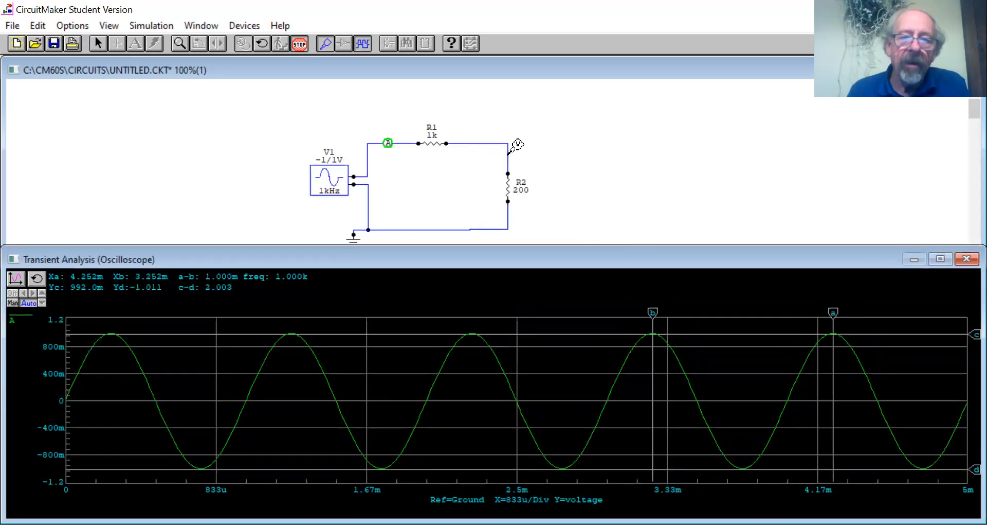
{"action": "left_click", "coordinate": [508, 154]}
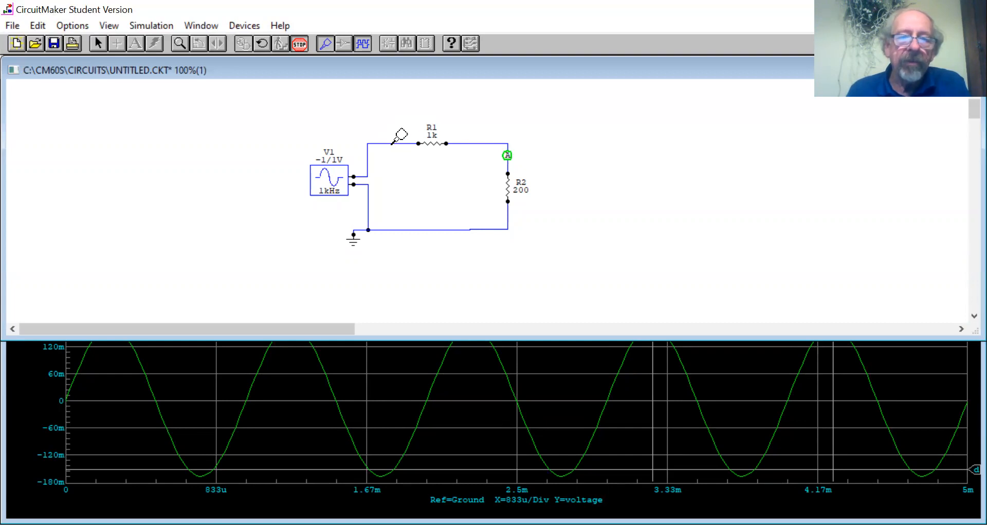
{"action": "left_click", "coordinate": [391, 143]}
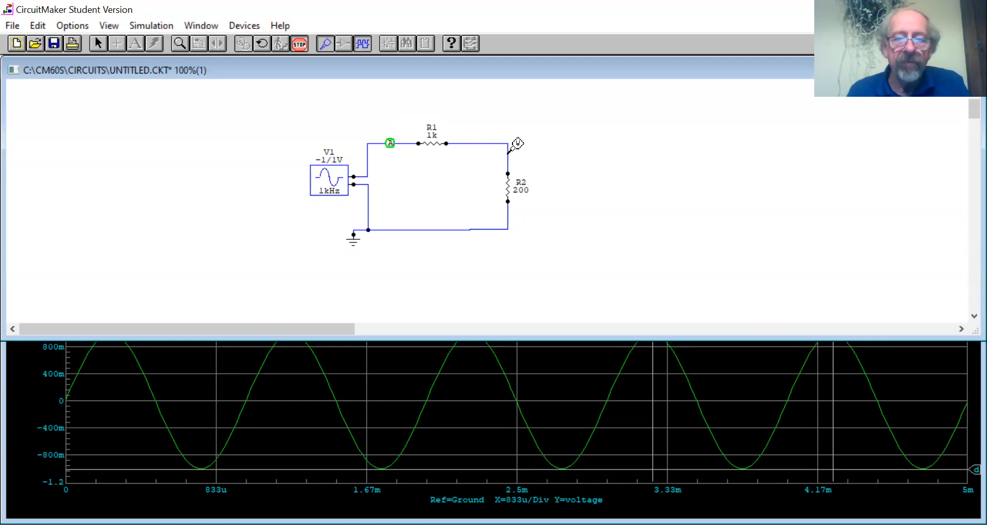
{"action": "left_click", "coordinate": [508, 154], "text": "shift"}
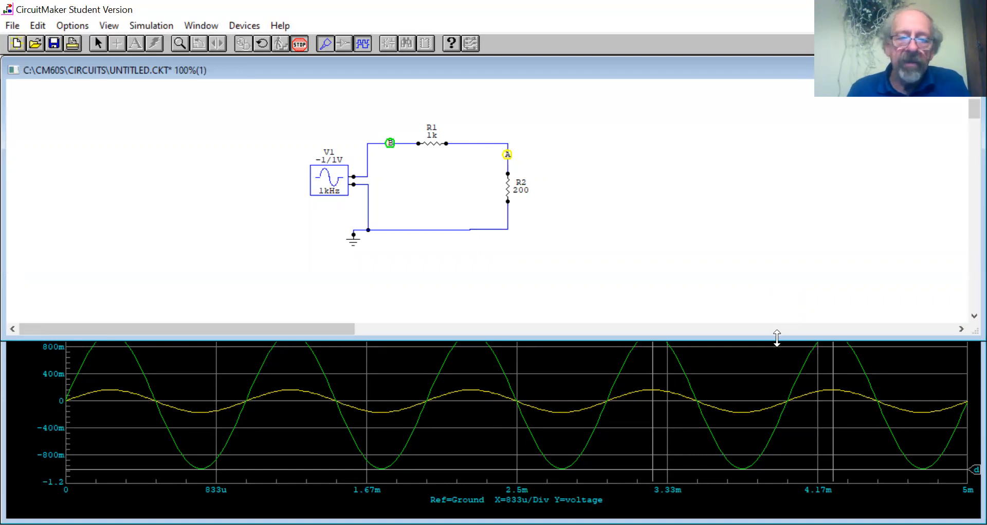
{"action": "left_click_drag", "start_coordinate": [777, 338], "coordinate": [778, 297]}
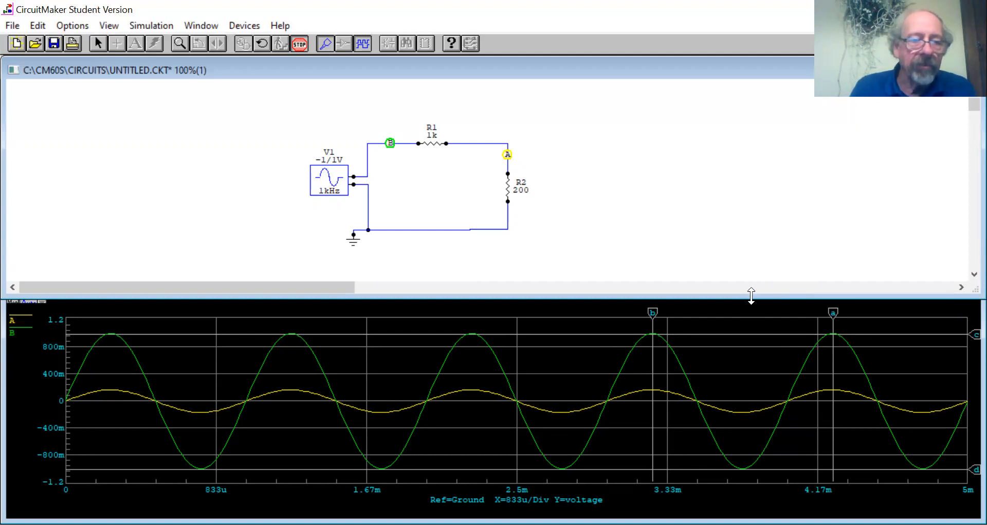
{"action": "left_click_drag", "start_coordinate": [752, 296], "coordinate": [514, 257]}
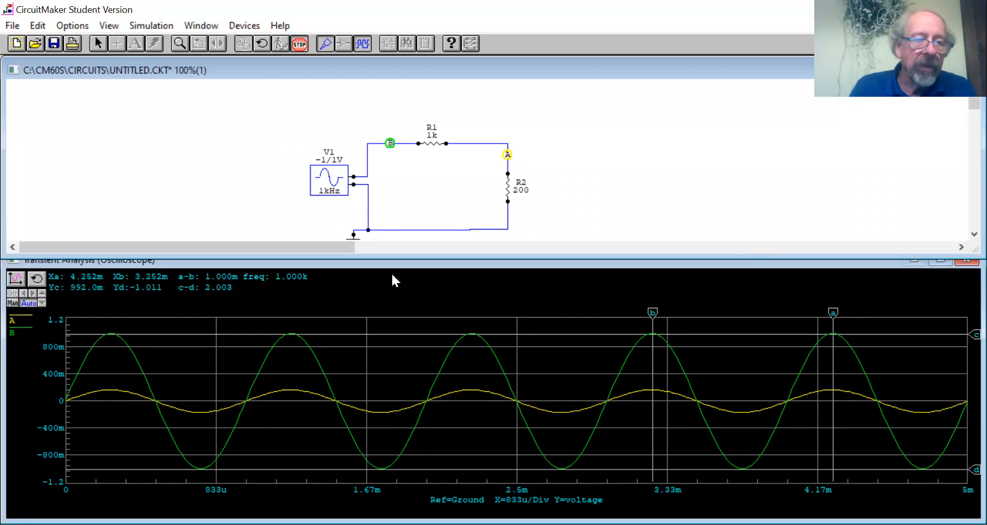
Switch the oscilloscope to manual scaling and set the vertical scale to 100 mV per division.
{"action": "left_click", "coordinate": [11, 303]}
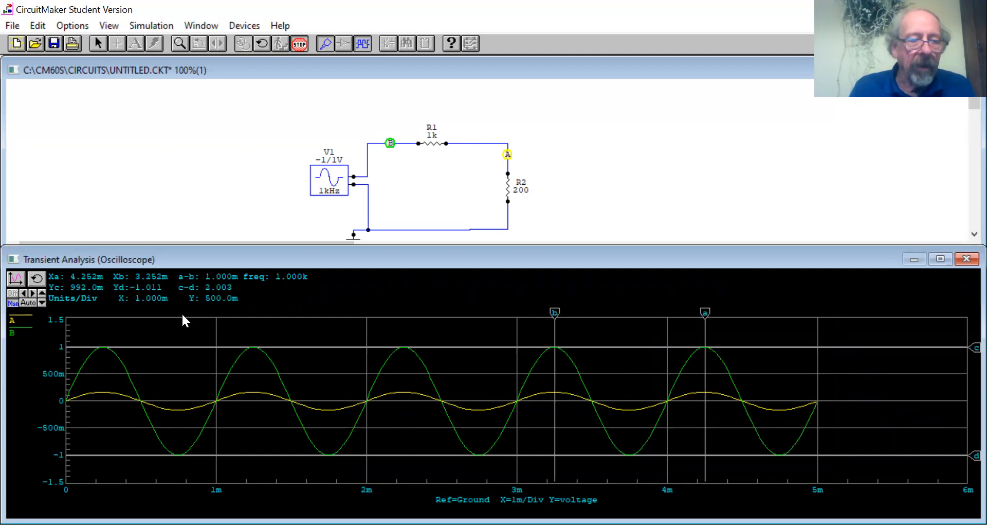
{"action": "left_click", "coordinate": [41, 294]}
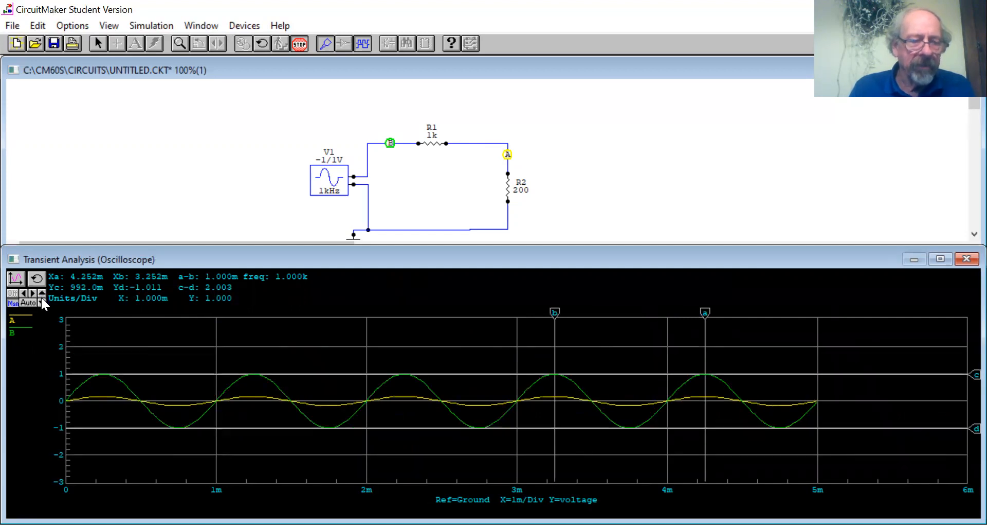
{"action": "left_click", "coordinate": [42, 304]}
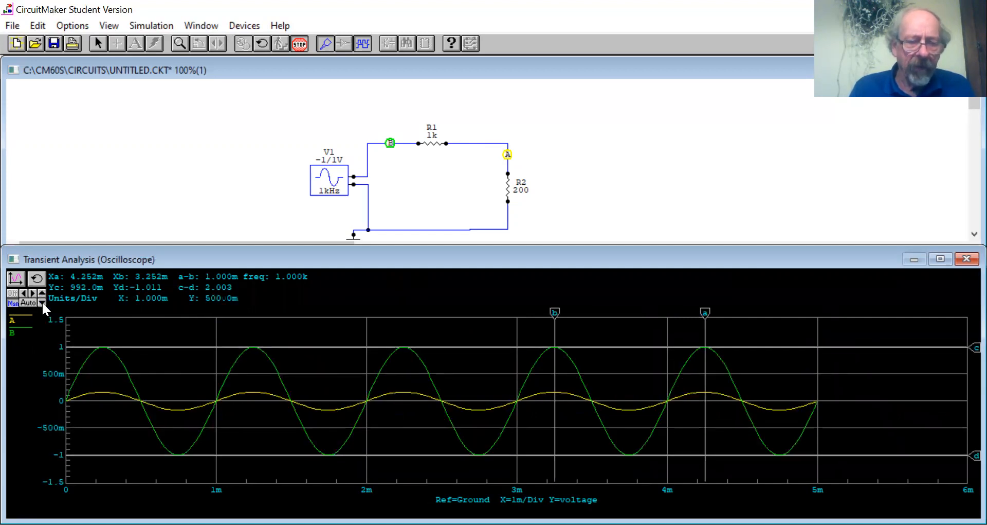
{"action": "left_click", "coordinate": [42, 304]}
{"action": "left_click", "coordinate": [43, 303]}
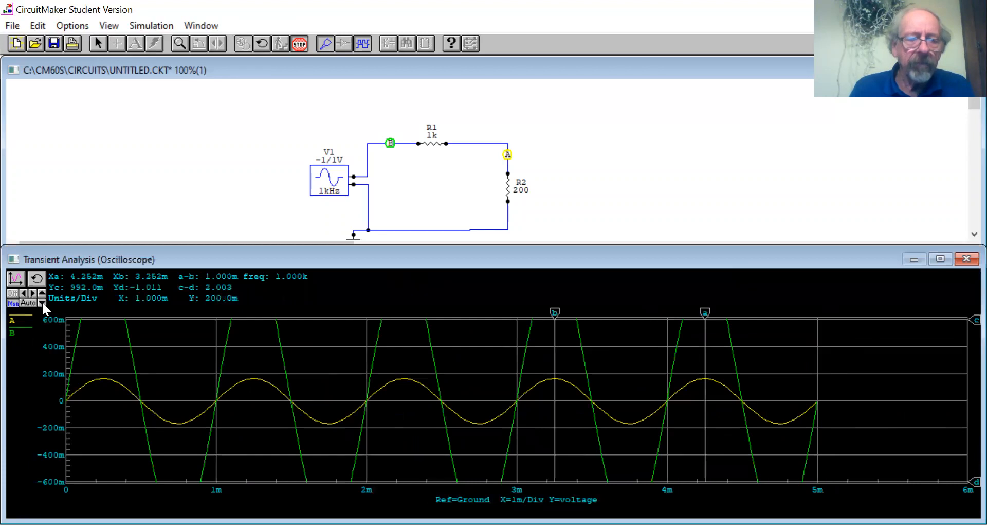
{"action": "left_click", "coordinate": [42, 303]}
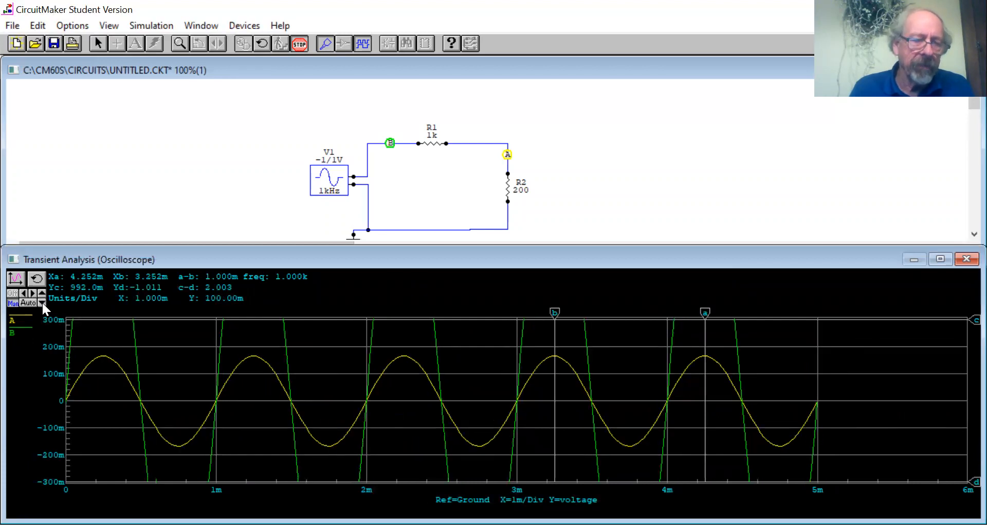
Try a horizontal scale of 500 µs per division and restore automatic scaling.
{"action": "left_click", "coordinate": [32, 292]}
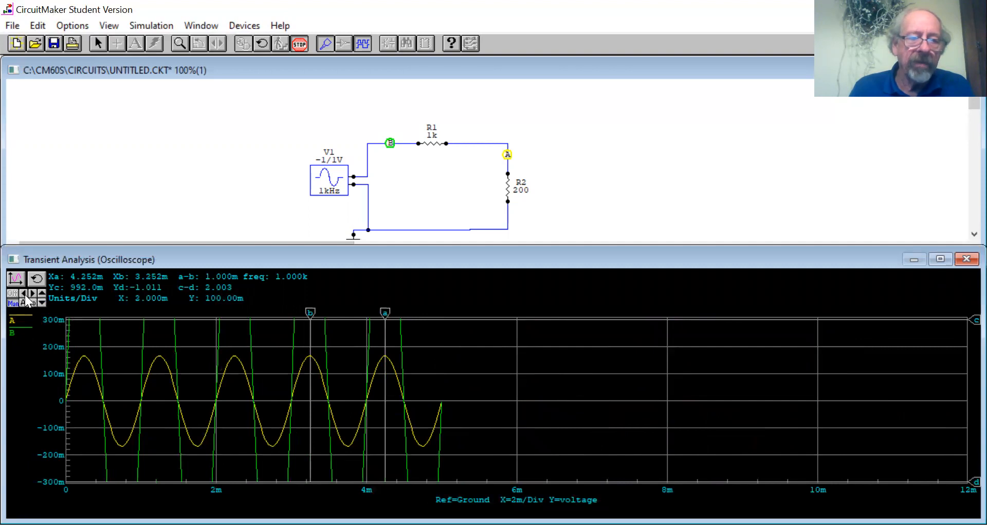
{"action": "left_click", "coordinate": [23, 293]}
{"action": "left_click", "coordinate": [24, 293]}
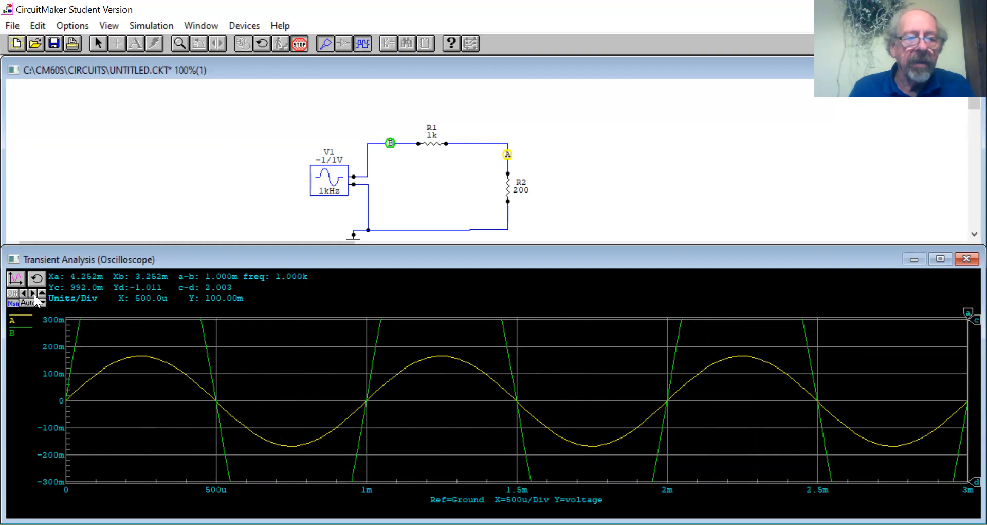
{"action": "left_click", "coordinate": [25, 304]}
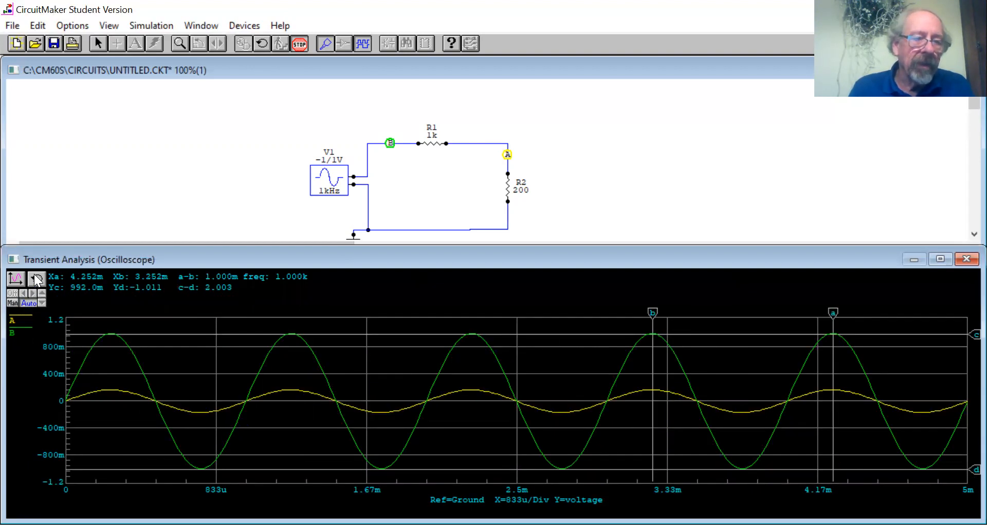
Zoom in on the second positive peak of the source waveform and restore the full plot.
{"action": "left_click_drag", "start_coordinate": [259, 327], "coordinate": [342, 373]}
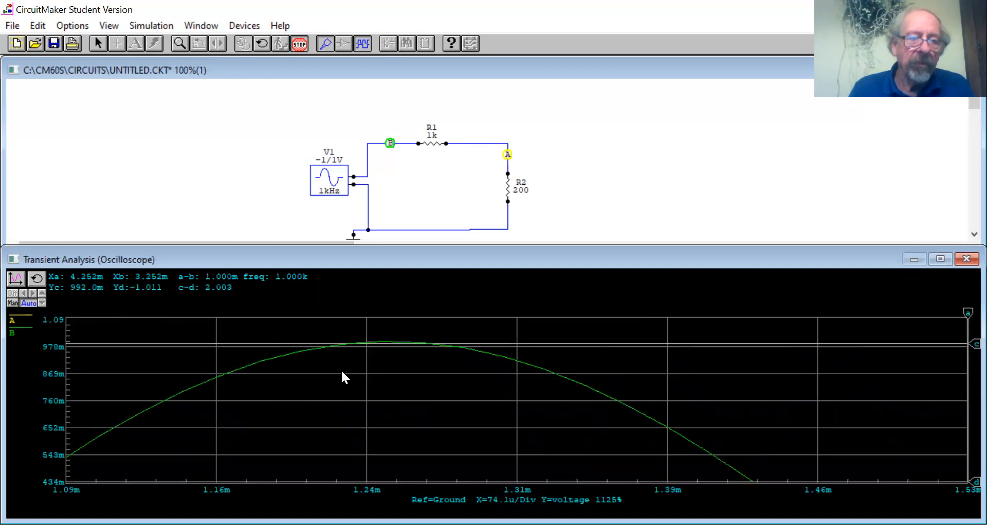
{"action": "left_click", "coordinate": [39, 279]}
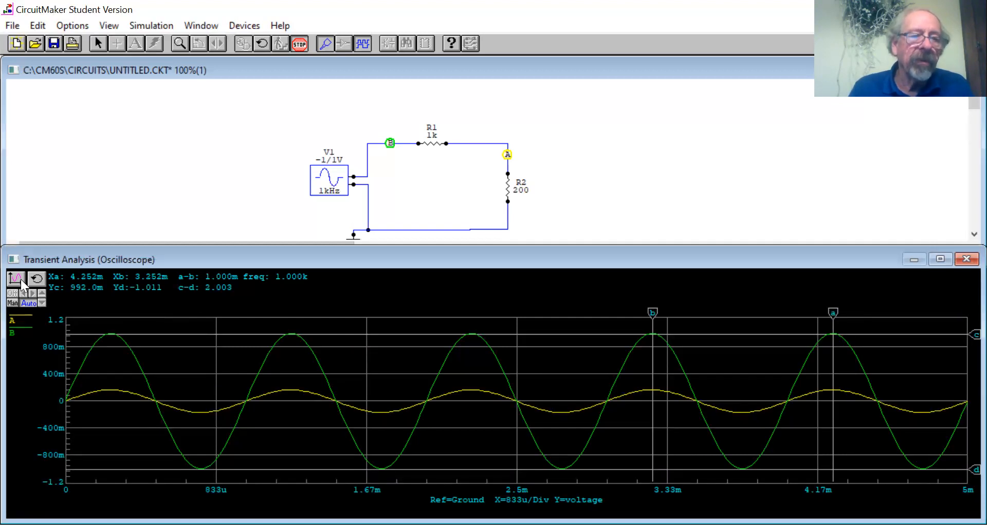
Examine the oscilloscope's axis, grid and waveform display settings and close them without changes.
{"action": "left_click", "coordinate": [17, 278]}
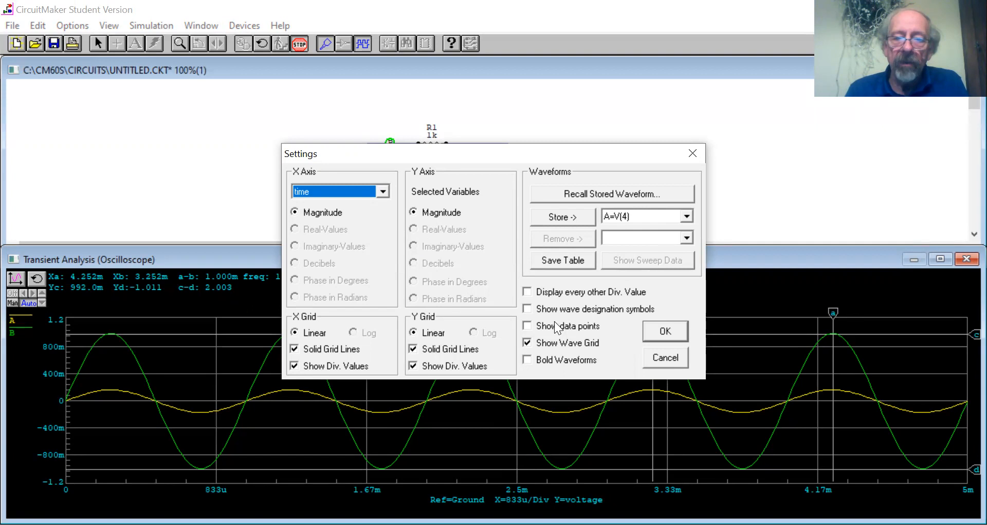
{"action": "left_click", "coordinate": [528, 359]}
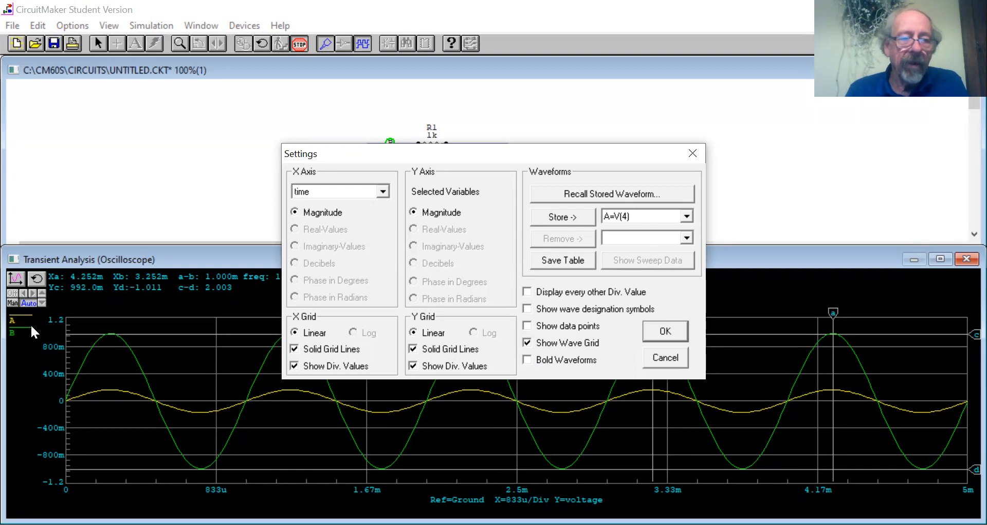
{"action": "left_click", "coordinate": [669, 356]}
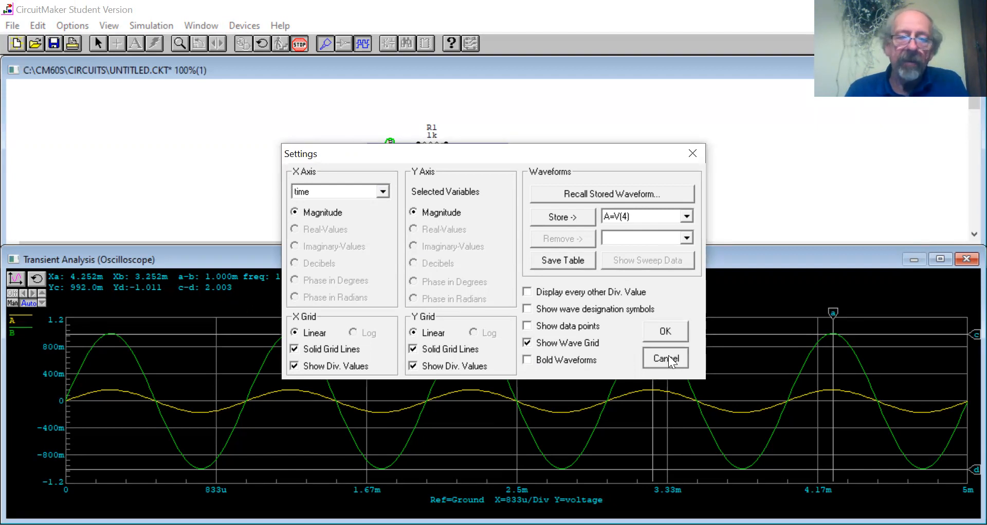
Highlight waveform A and then waveform B in the oscilloscope plot.
{"action": "left_click", "coordinate": [24, 314]}
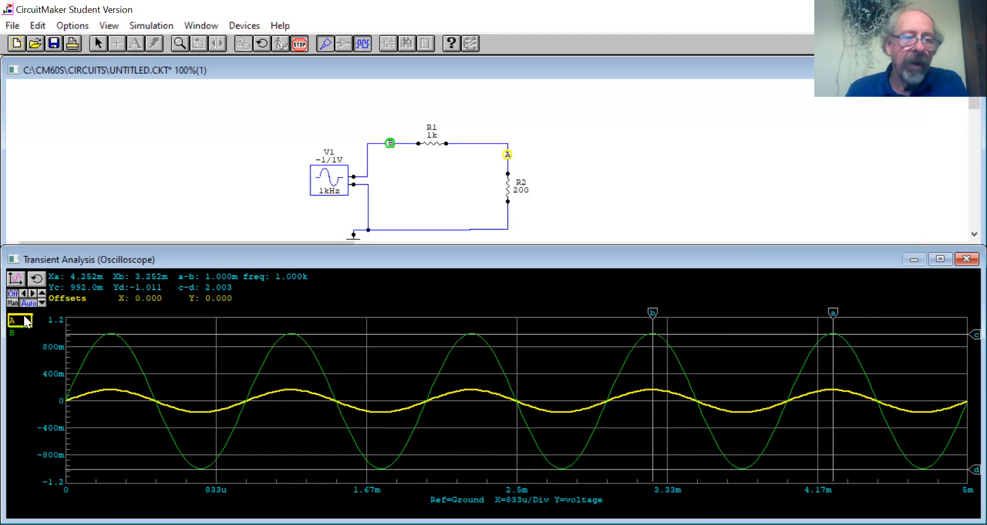
{"action": "left_click", "coordinate": [20, 333]}
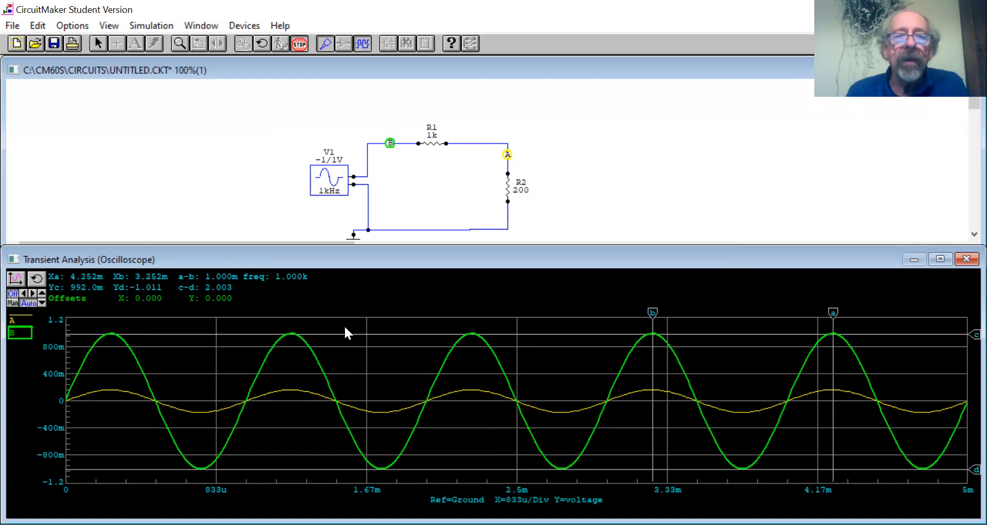
{"action": "left_click", "coordinate": [200, 26]}
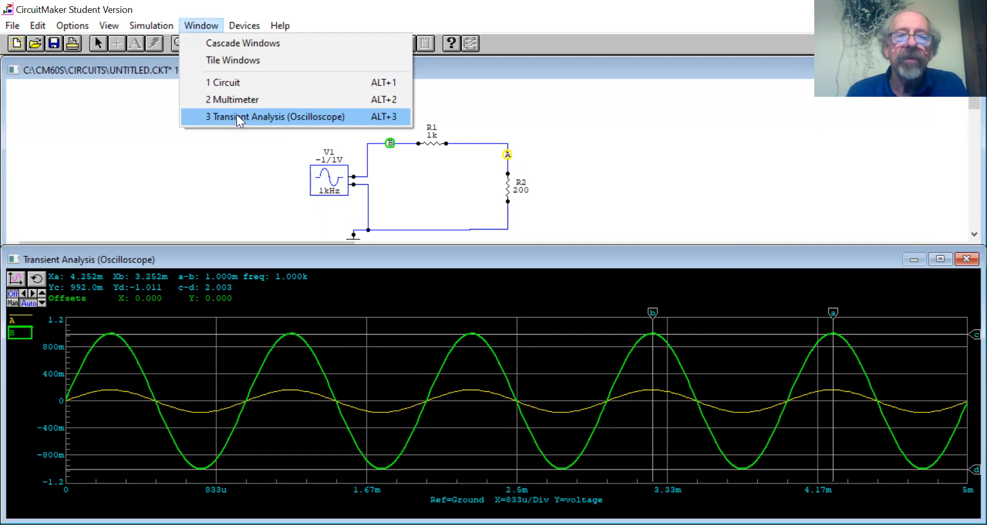
{"action": "left_click", "coordinate": [245, 26]}
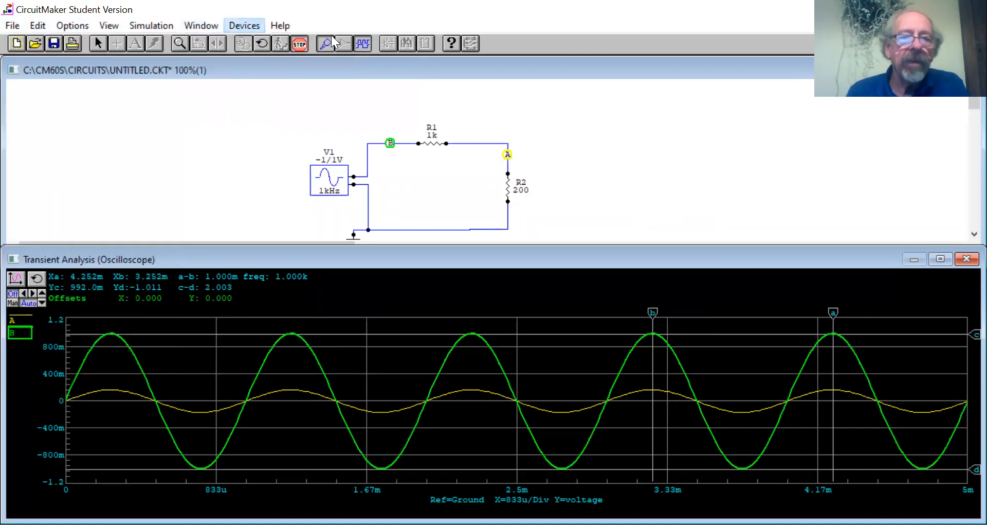
{"action": "left_click", "coordinate": [361, 92]}
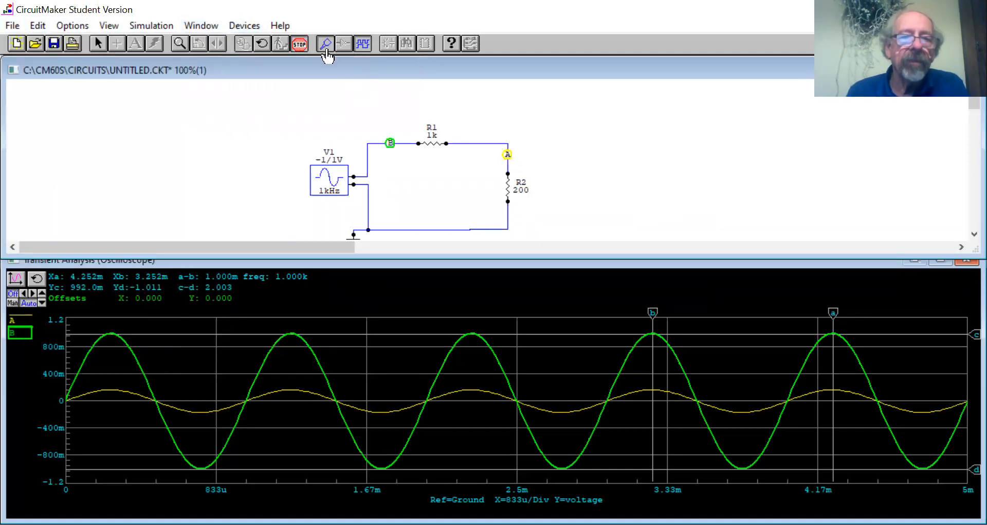
Stop the simulation and start a new blank circuit without saving the voltage divider.
{"action": "left_click", "coordinate": [301, 44]}
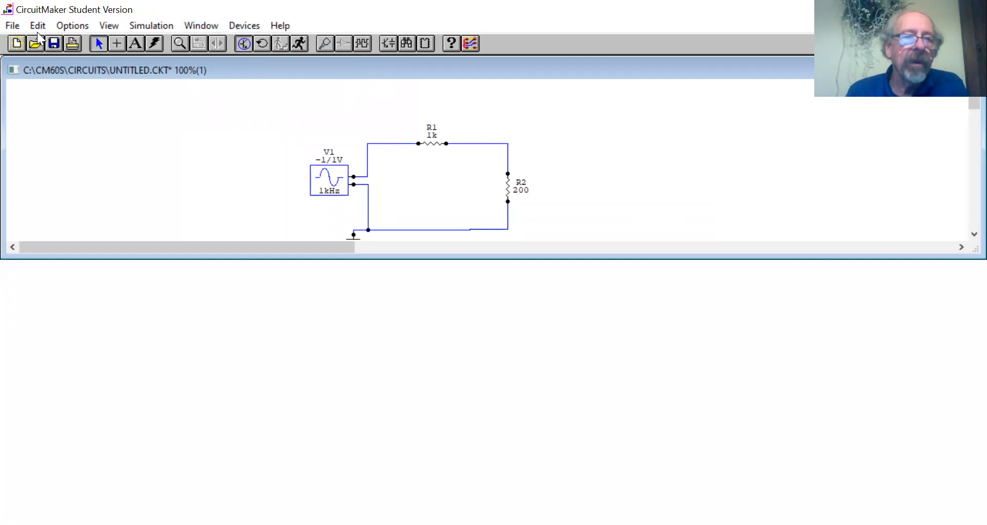
{"action": "left_click", "coordinate": [12, 26]}
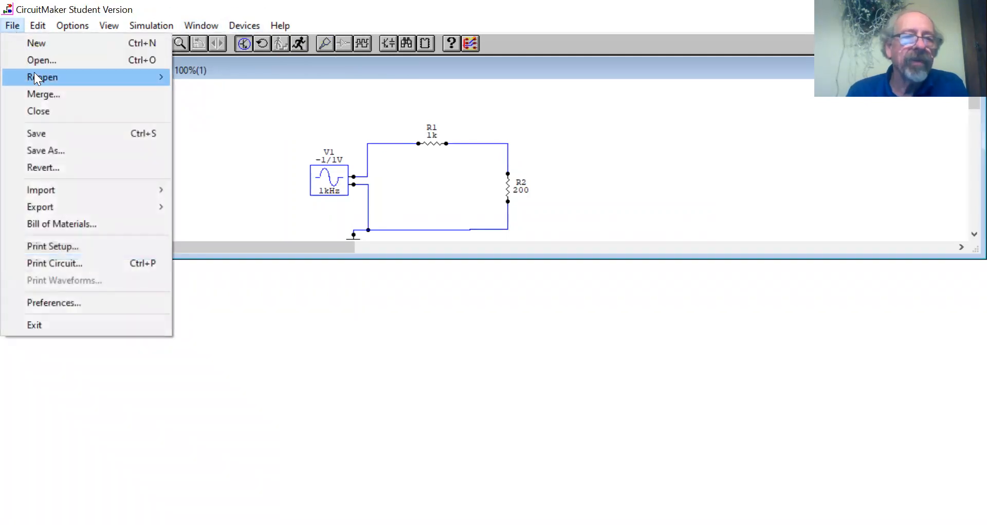
{"action": "left_click", "coordinate": [45, 41]}
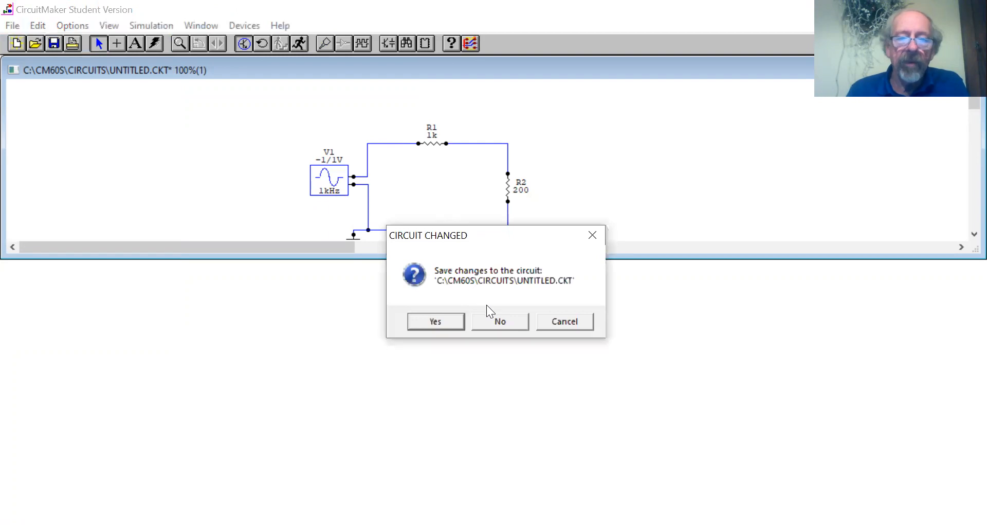
{"action": "left_click", "coordinate": [499, 320]}
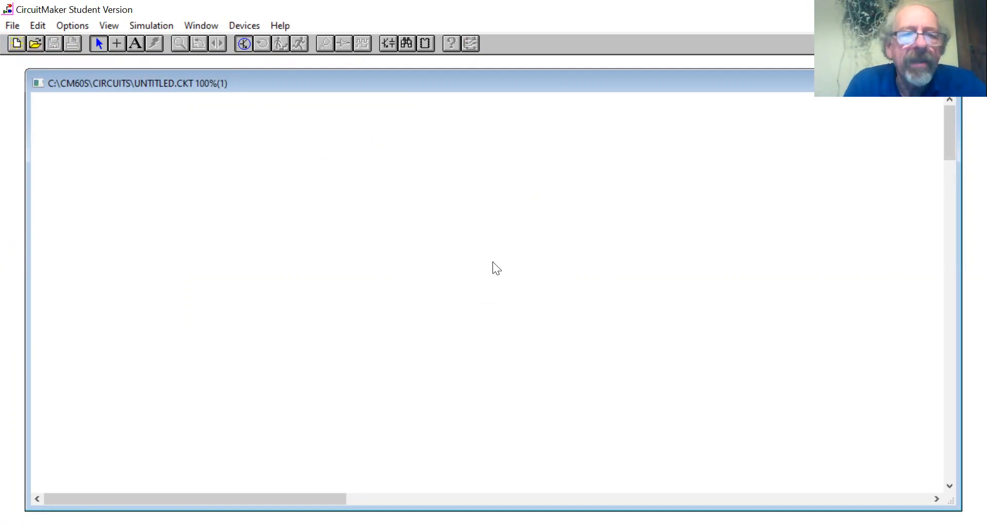
Place a ground symbol and a -1/1V, 1kHz signal generator above and slightly left of it in the blank circuit.
{"action": "left_click", "coordinate": [239, 24]}
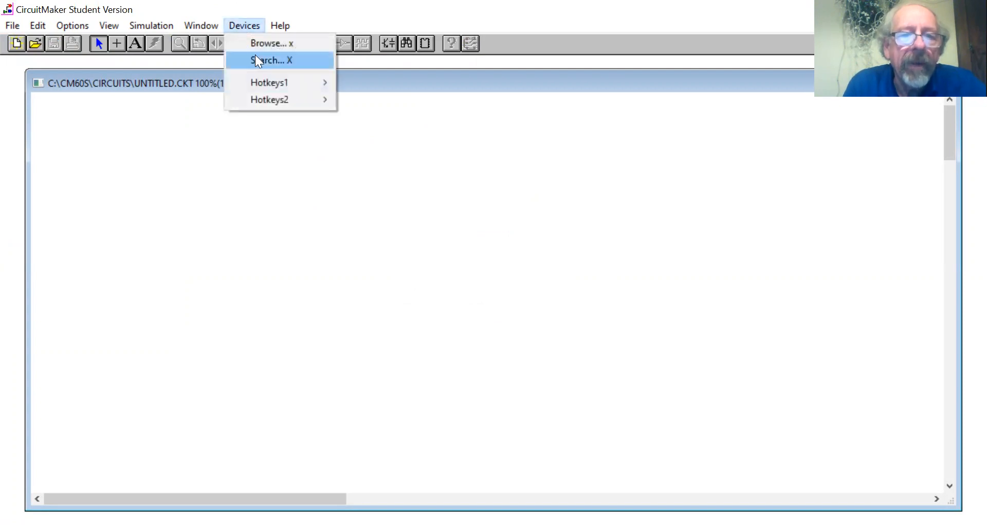
{"action": "mouse_move", "coordinate": [265, 82]}
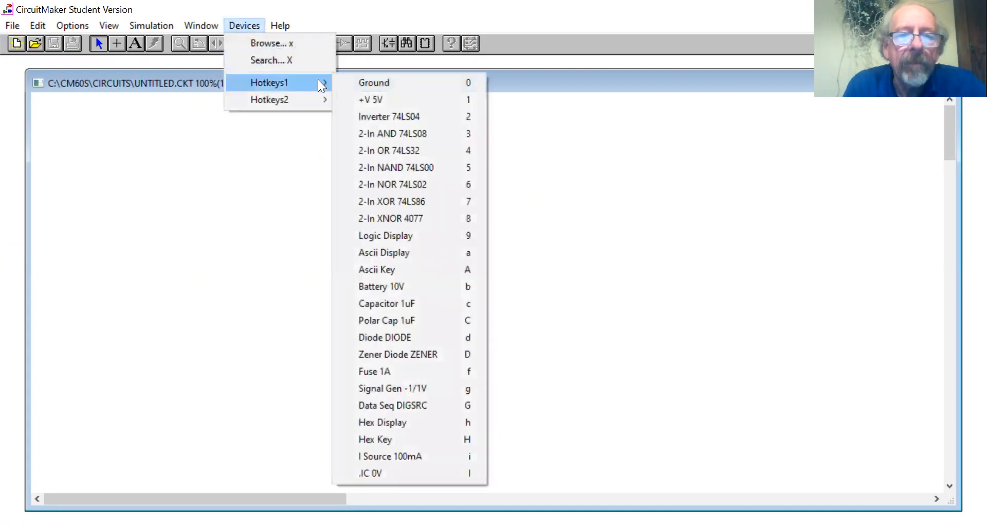
{"action": "left_click", "coordinate": [345, 83]}
{"action": "left_click", "coordinate": [379, 319]}
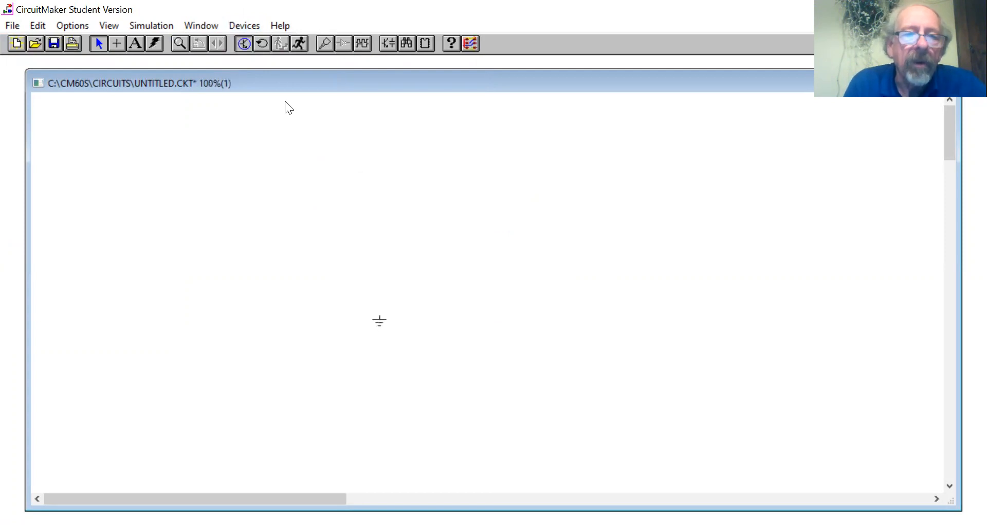
{"action": "left_click", "coordinate": [244, 29]}
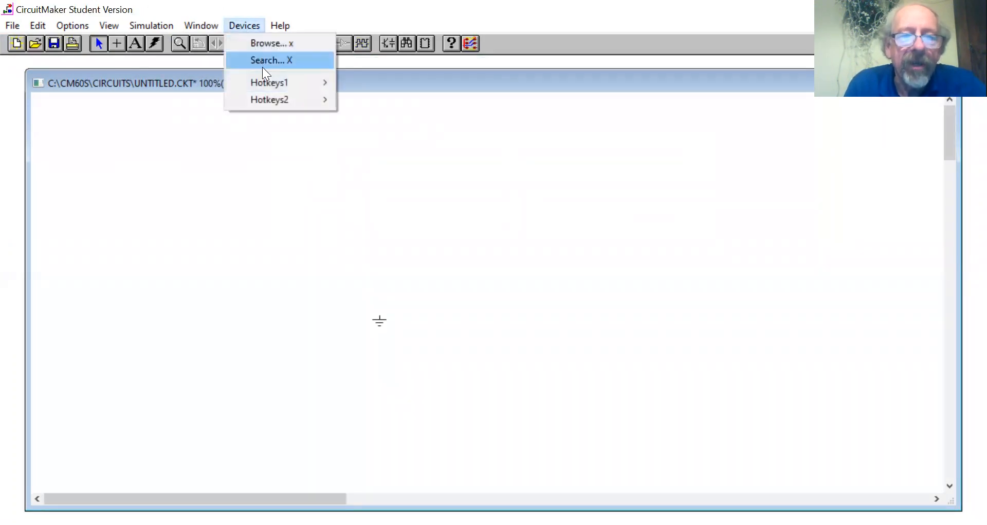
{"action": "mouse_move", "coordinate": [265, 82]}
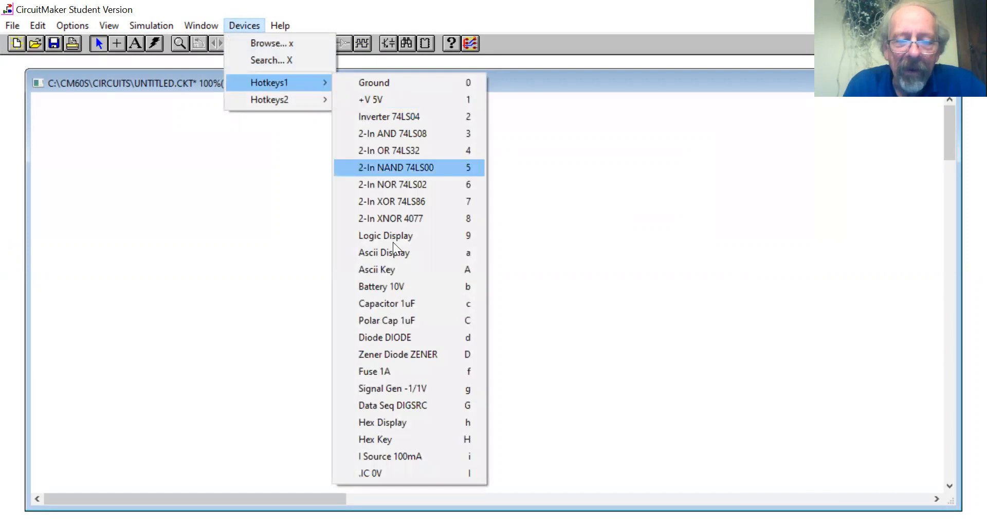
{"action": "left_click", "coordinate": [409, 387]}
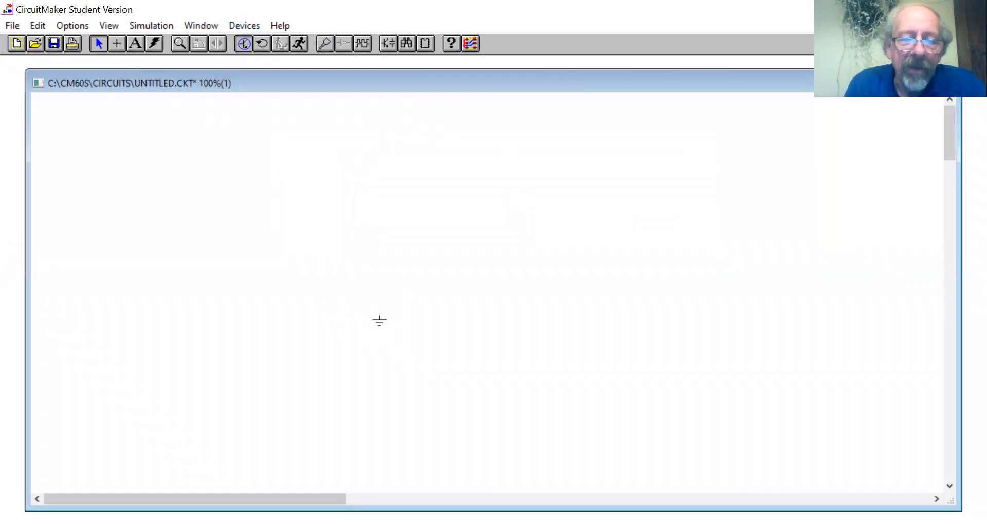
{"action": "left_click", "coordinate": [352, 259]}
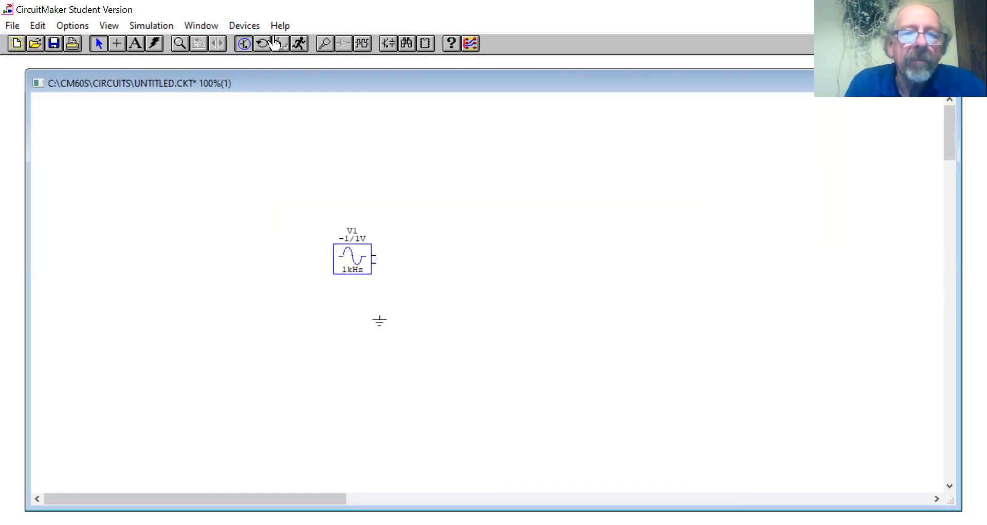
Place a 1k resistor horizontally, above and to the right of the signal generator.
{"action": "left_click", "coordinate": [245, 25]}
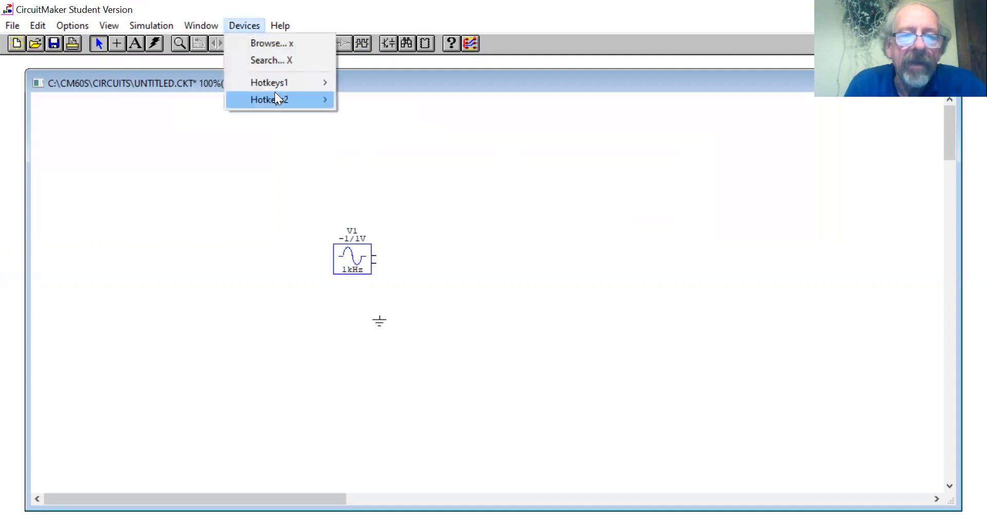
{"action": "mouse_move", "coordinate": [274, 97]}
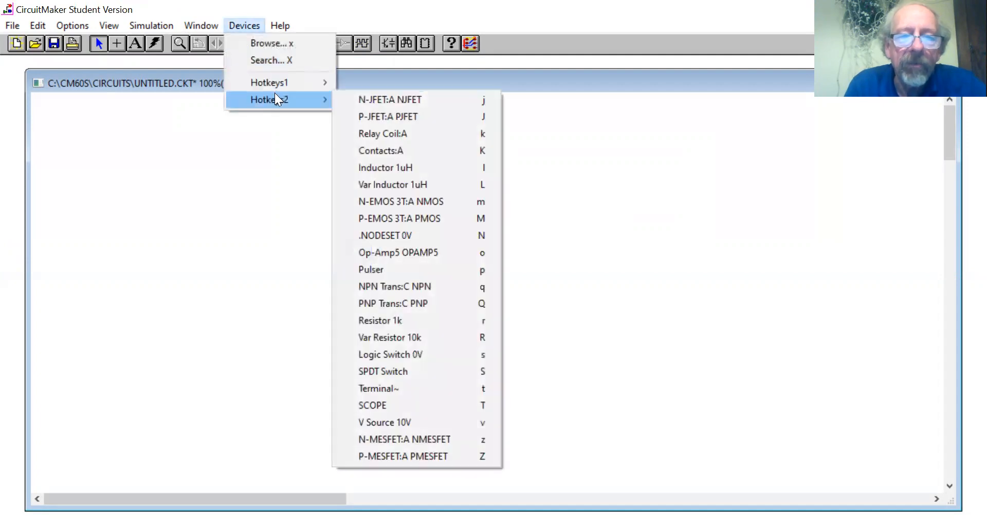
{"action": "left_click", "coordinate": [395, 326]}
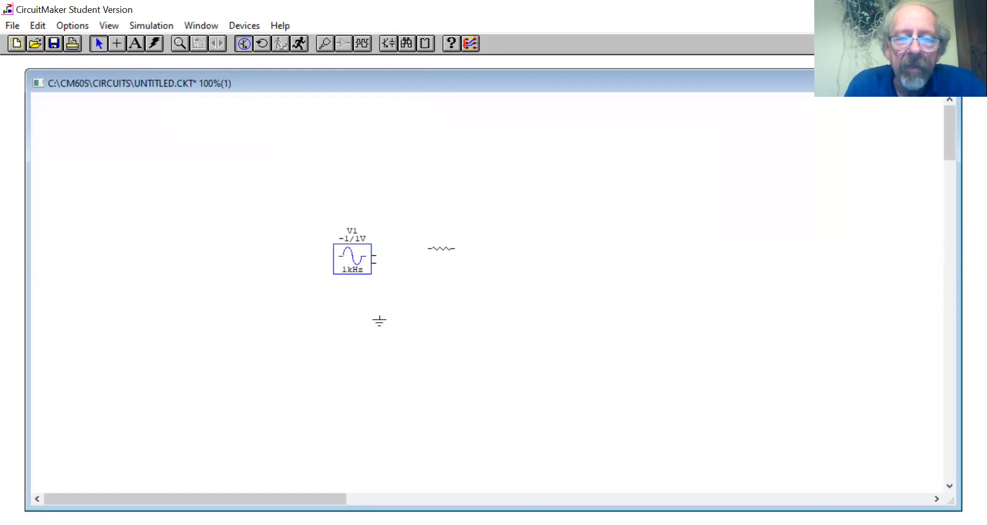
{"action": "left_click", "coordinate": [446, 232]}
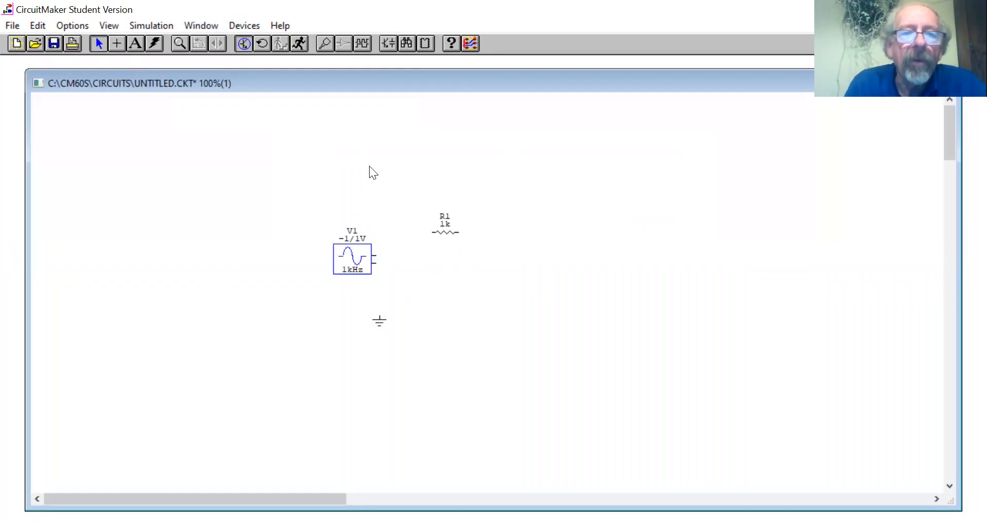
Add a 1uF capacitor to the right of the resistor, rotate it 90 degrees to vertical and shift it slightly down.
{"action": "left_click", "coordinate": [255, 28]}
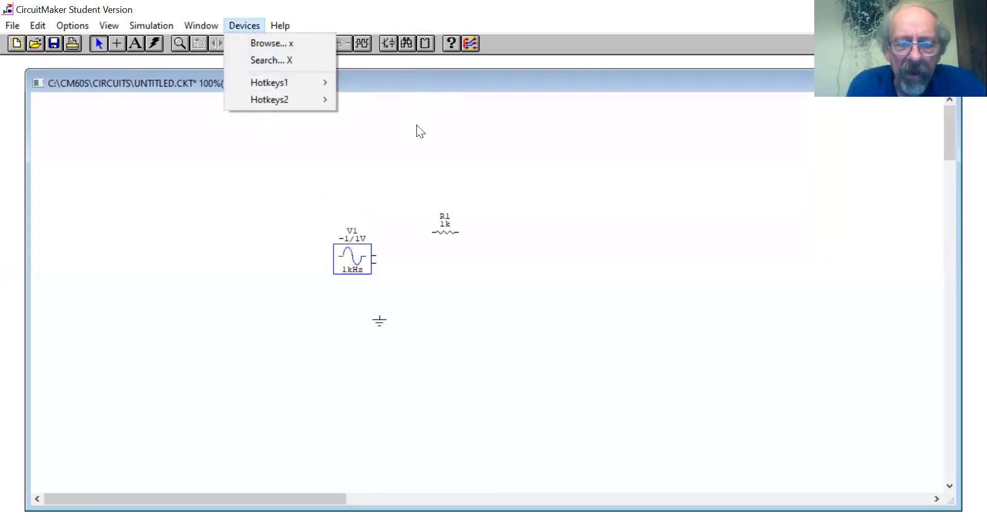
{"action": "mouse_move", "coordinate": [321, 78]}
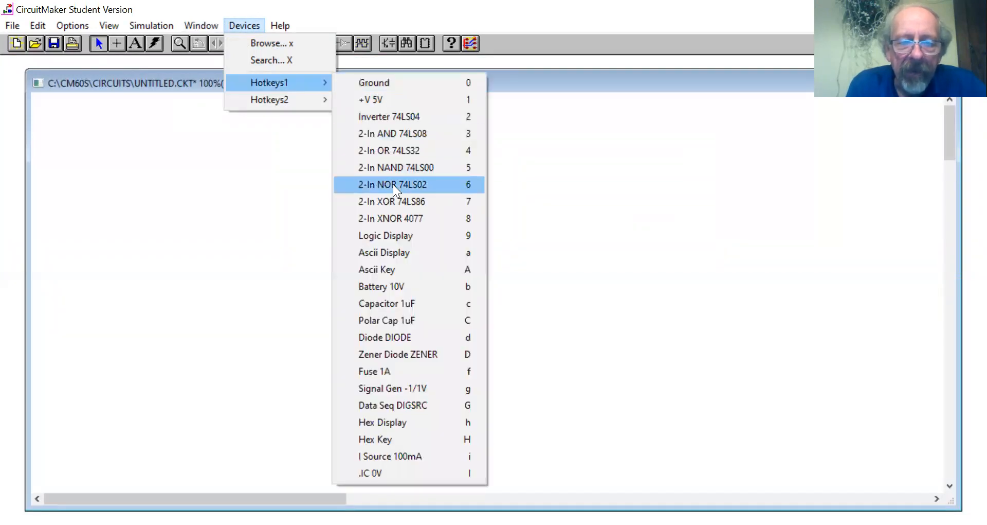
{"action": "left_click", "coordinate": [386, 300]}
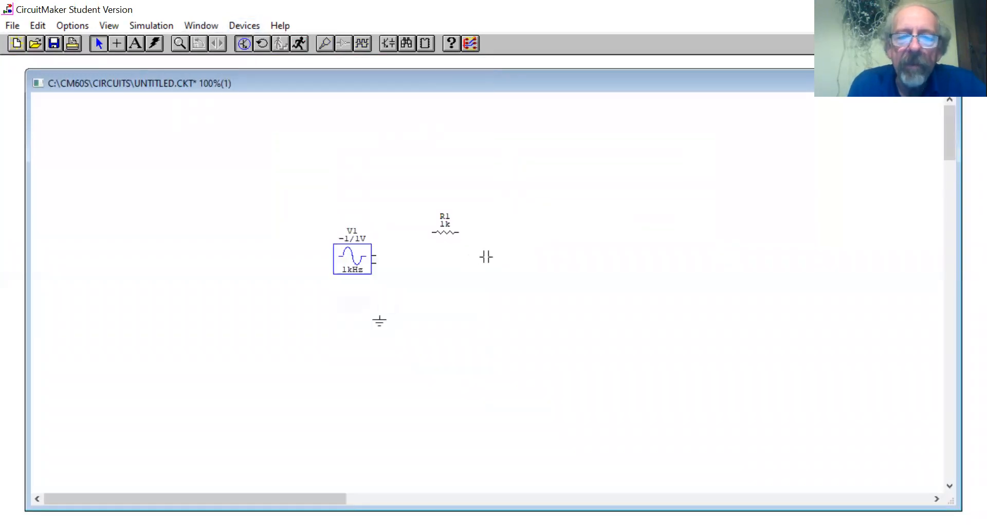
{"action": "left_click", "coordinate": [491, 252]}
{"action": "right_click", "coordinate": [492, 252]}
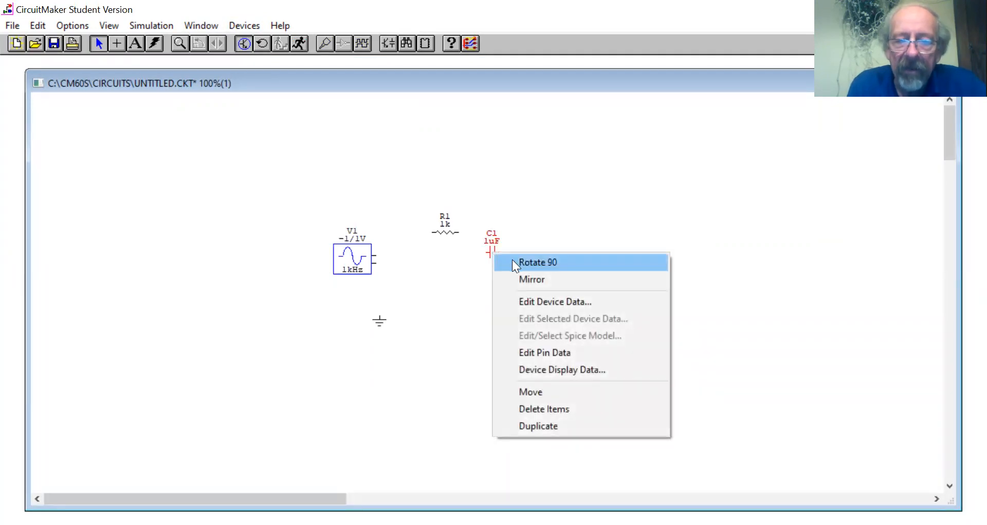
{"action": "left_click", "coordinate": [512, 262]}
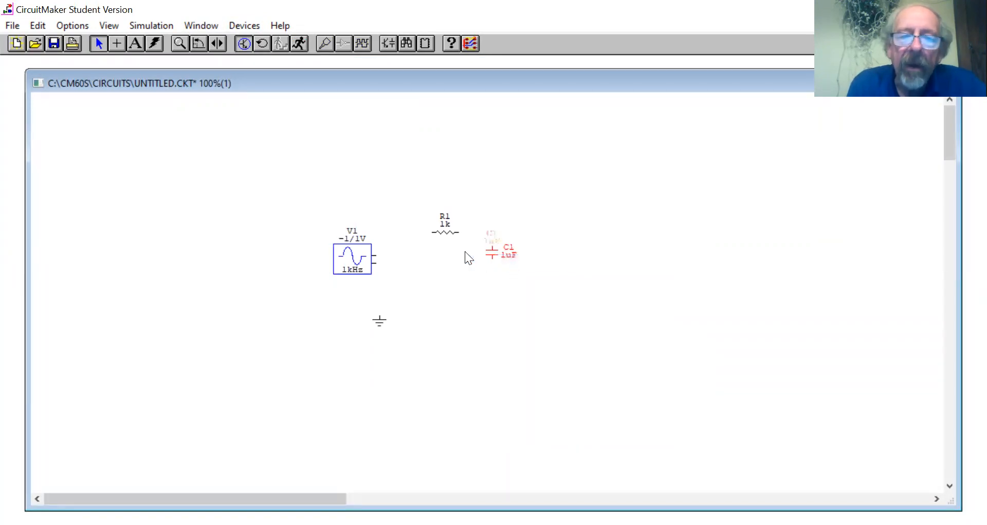
{"action": "left_click_drag", "start_coordinate": [496, 252], "coordinate": [496, 259]}
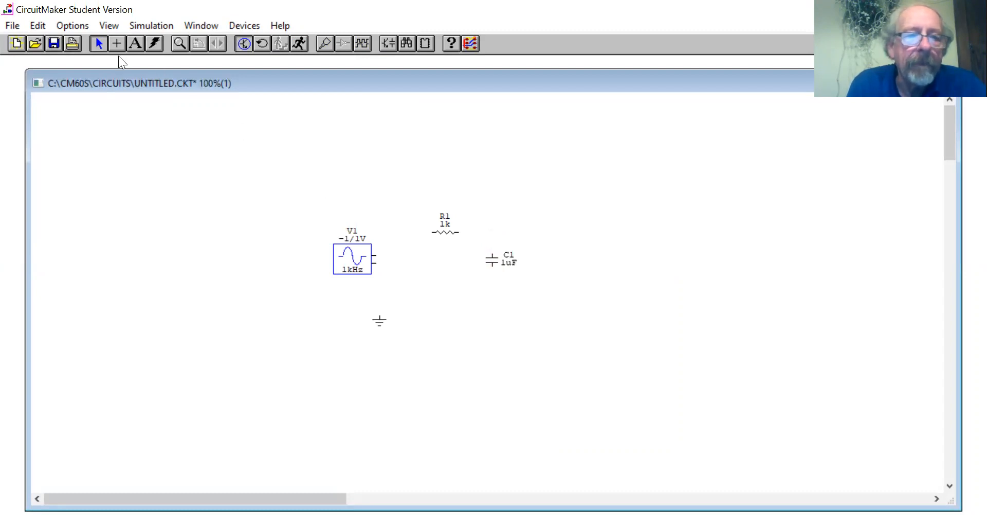
Wire the signal generator, the resistor and the capacitor into a series loop.
{"action": "left_click", "coordinate": [117, 44]}
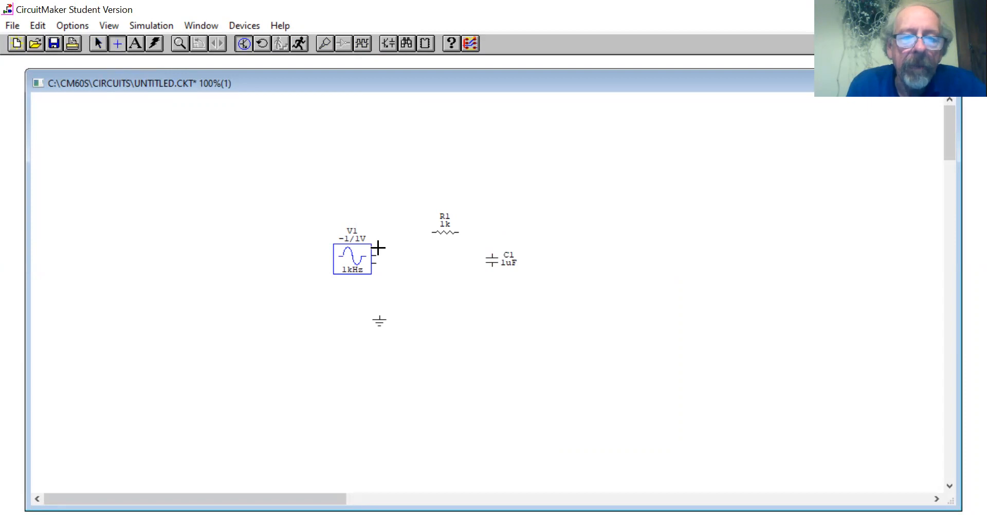
{"action": "mouse_move", "coordinate": [378, 254]}
{"action": "left_mouse_down"}
{"action": "mouse_move", "coordinate": [434, 229]}
{"action": "mouse_move", "coordinate": [493, 255]}
{"action": "mouse_move", "coordinate": [407, 278]}
{"action": "mouse_move", "coordinate": [377, 263]}
{"action": "left_mouse_up"}
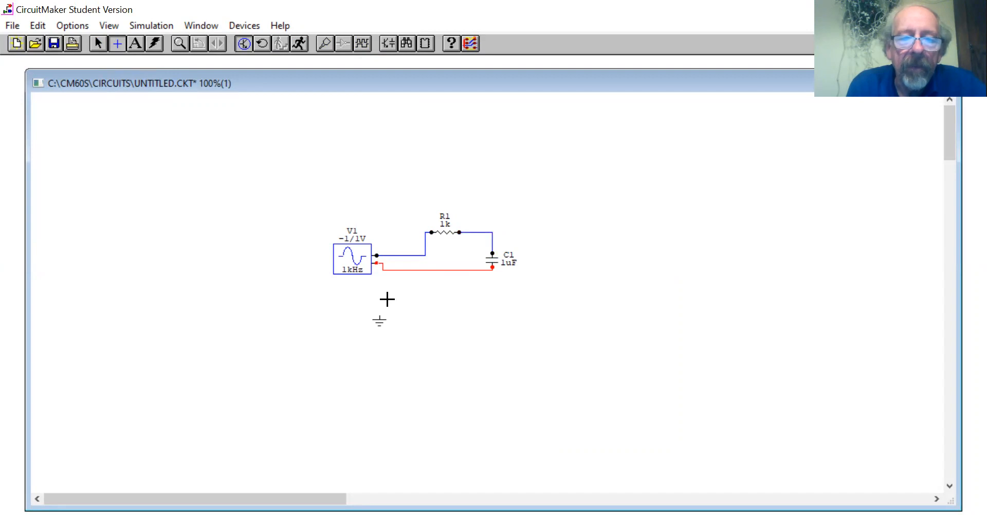
{"action": "left_click", "coordinate": [98, 43]}
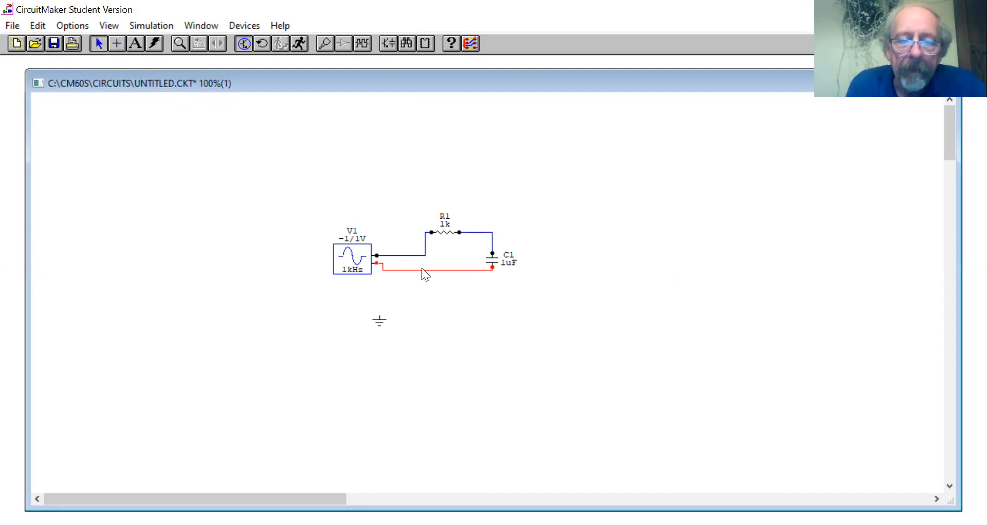
Tidy the loop by lowering the return wire, moving the riser close to the generator and shifting the resistor slightly left.
{"action": "left_click_drag", "start_coordinate": [422, 269], "coordinate": [421, 291]}
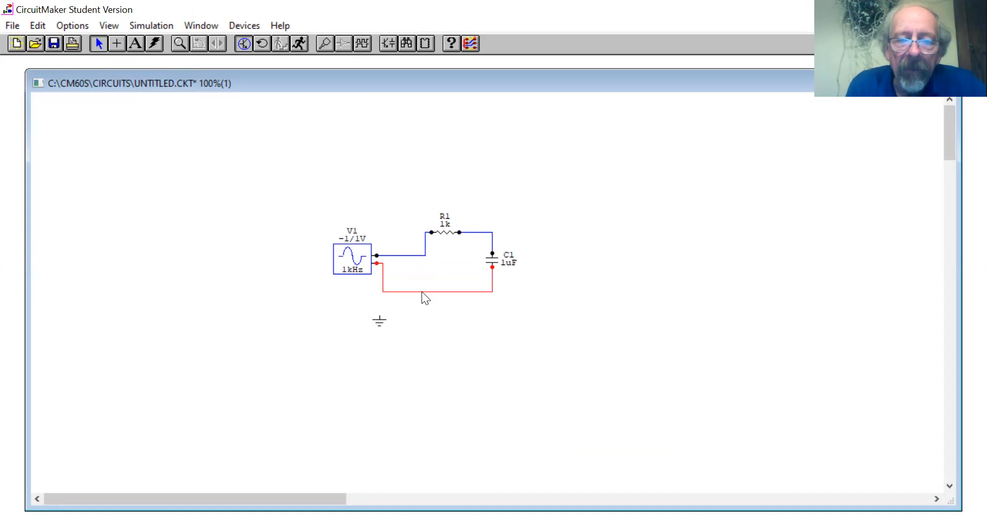
{"action": "left_click_drag", "start_coordinate": [425, 246], "coordinate": [383, 246]}
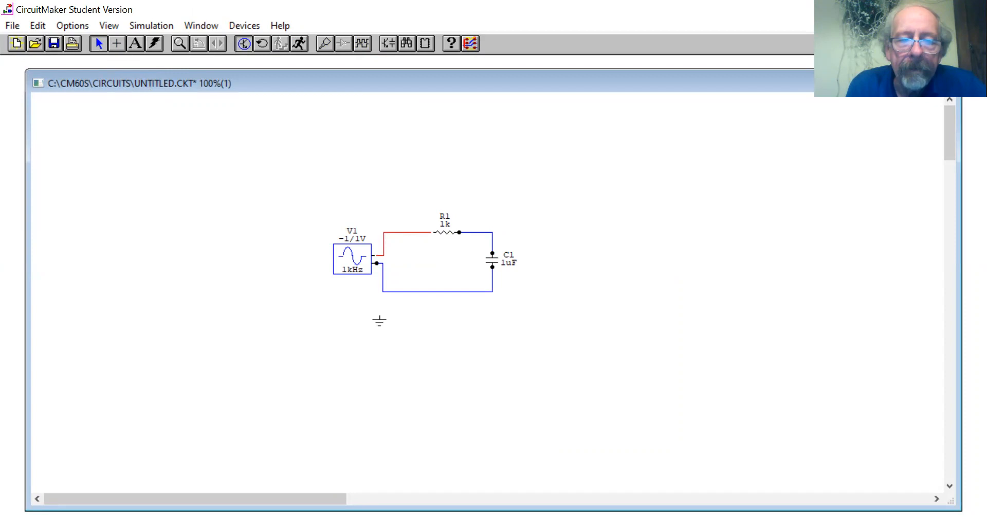
{"action": "left_click", "coordinate": [440, 235]}
{"action": "left_click_drag", "start_coordinate": [441, 238], "coordinate": [432, 240]}
{"action": "left_click", "coordinate": [432, 266]}
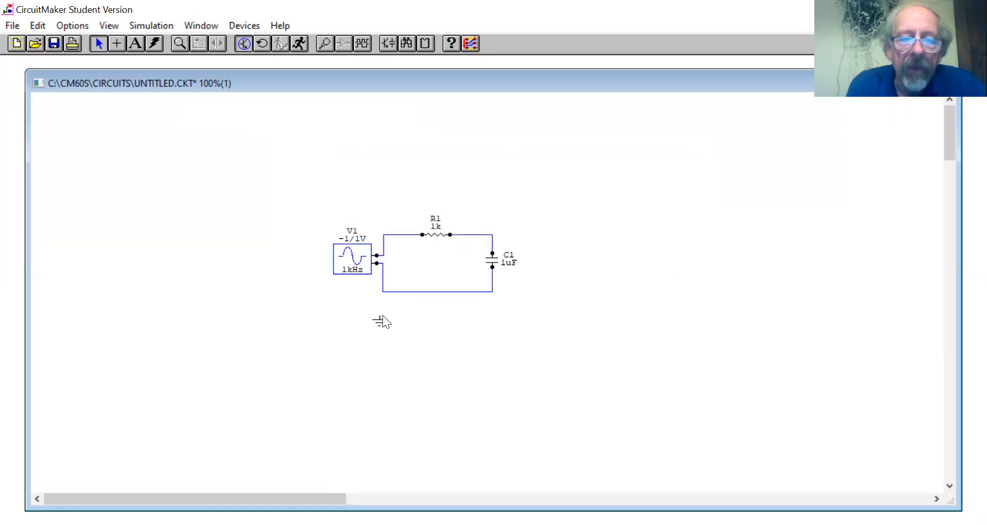
Move the ground symbol beneath the loop and wire it straight up to the return wire.
{"action": "left_click", "coordinate": [406, 327]}
{"action": "left_click", "coordinate": [117, 43]}
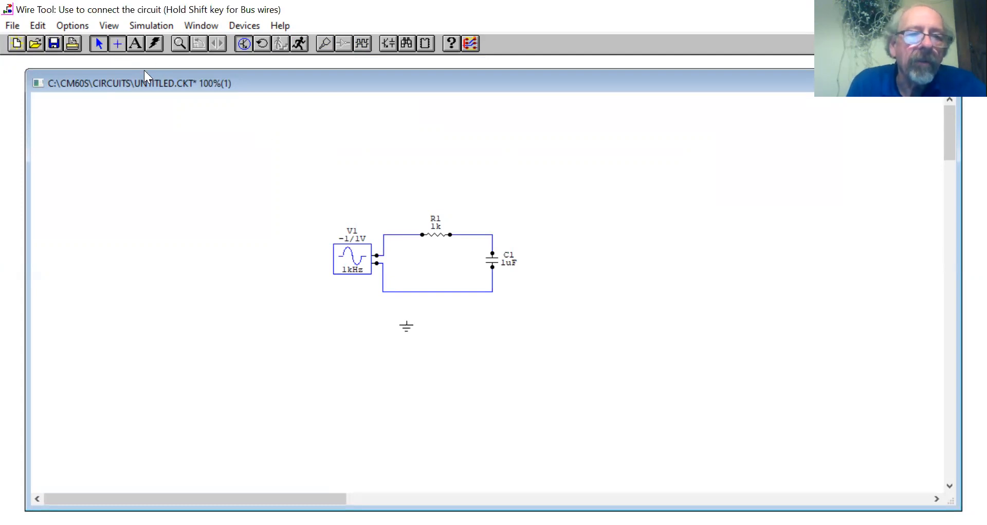
{"action": "left_click_drag", "start_coordinate": [406, 320], "coordinate": [407, 291]}
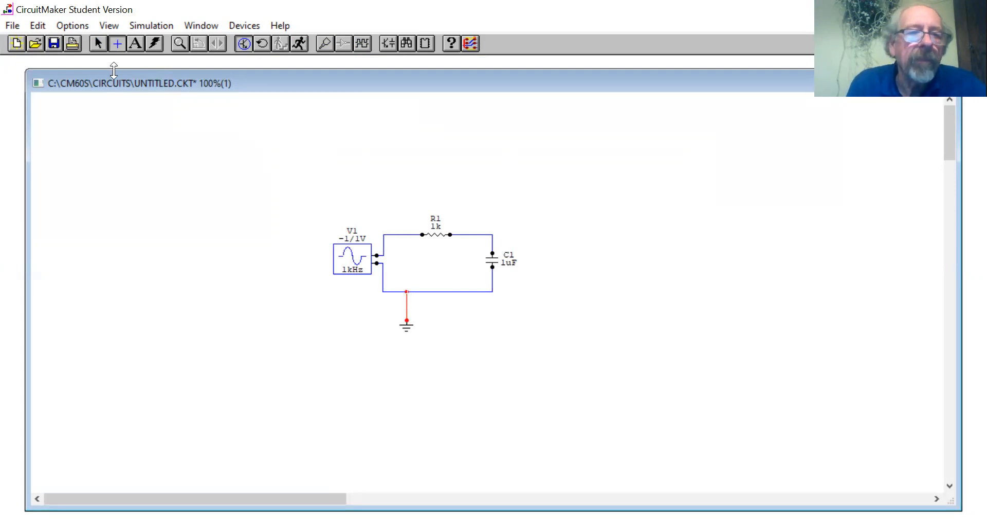
{"action": "left_click", "coordinate": [98, 43]}
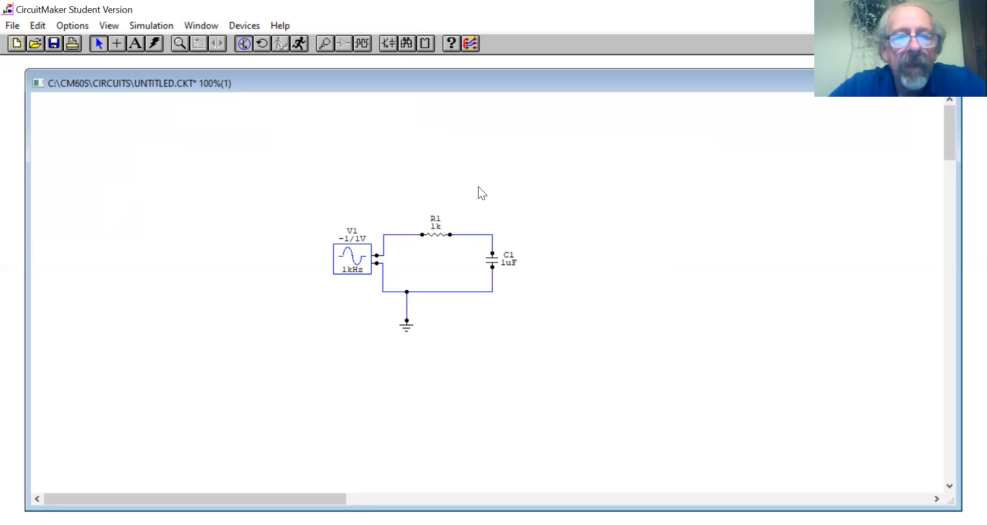
Run the simulation, close the multimeter, and plot the voltages at the generator output and at the resistor-capacitor node.
{"action": "left_click", "coordinate": [300, 44]}
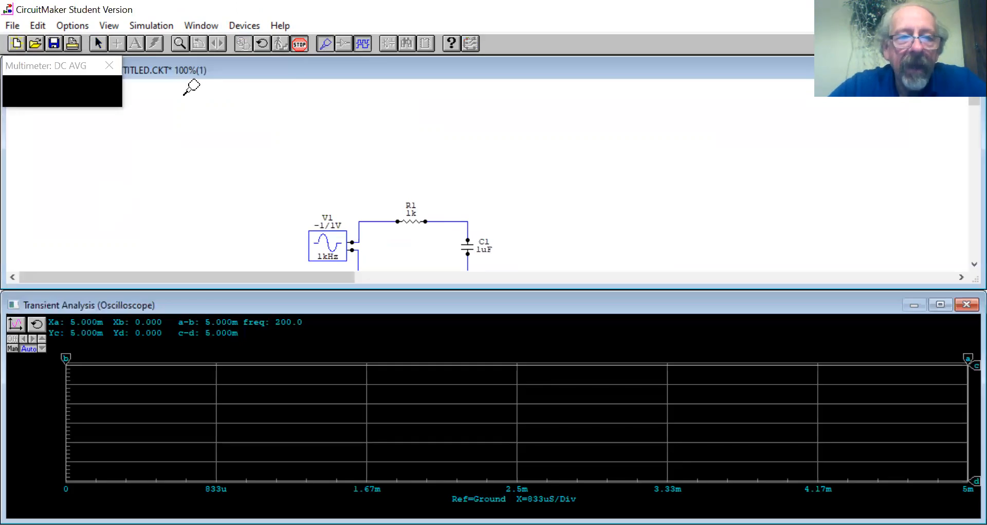
{"action": "left_click", "coordinate": [109, 65]}
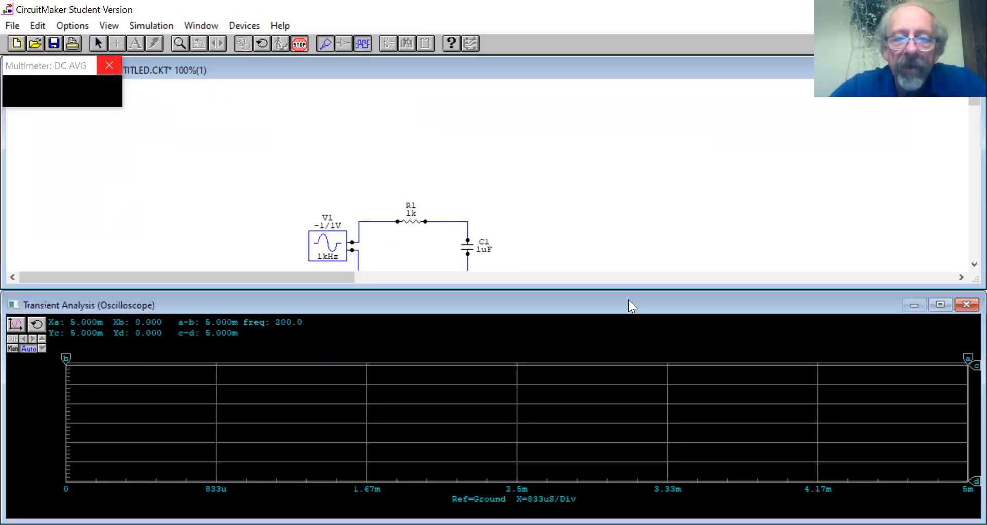
{"action": "left_click_drag", "start_coordinate": [971, 99], "coordinate": [967, 104]}
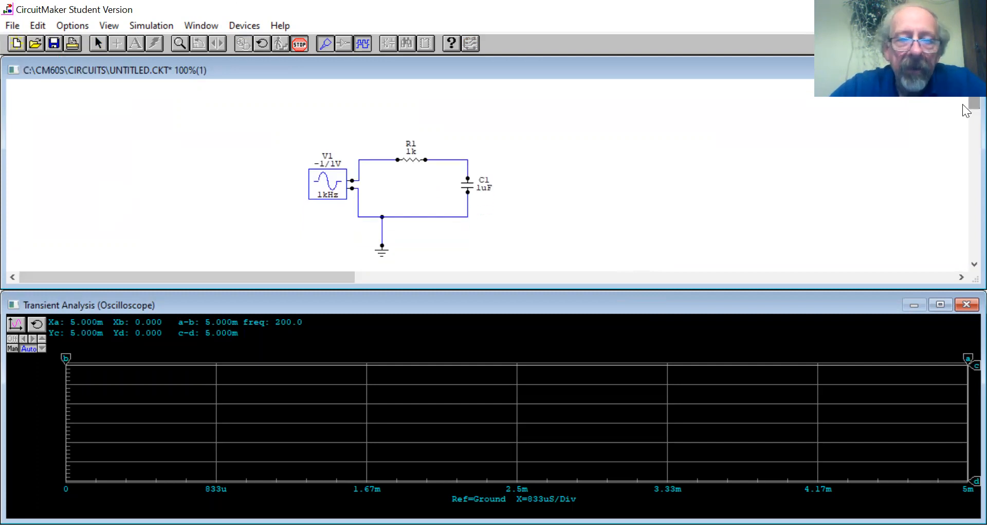
{"action": "left_click", "coordinate": [370, 158]}
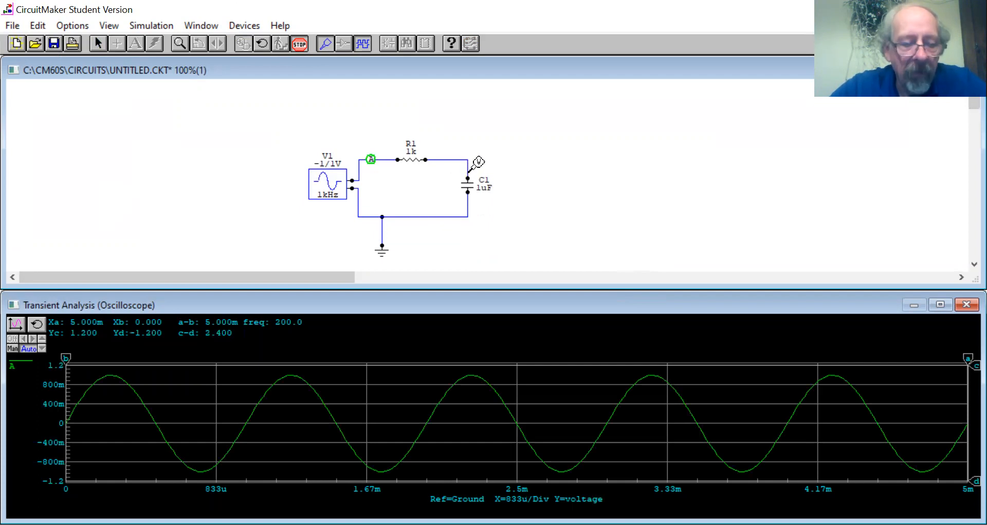
{"action": "left_click", "coordinate": [468, 171]}
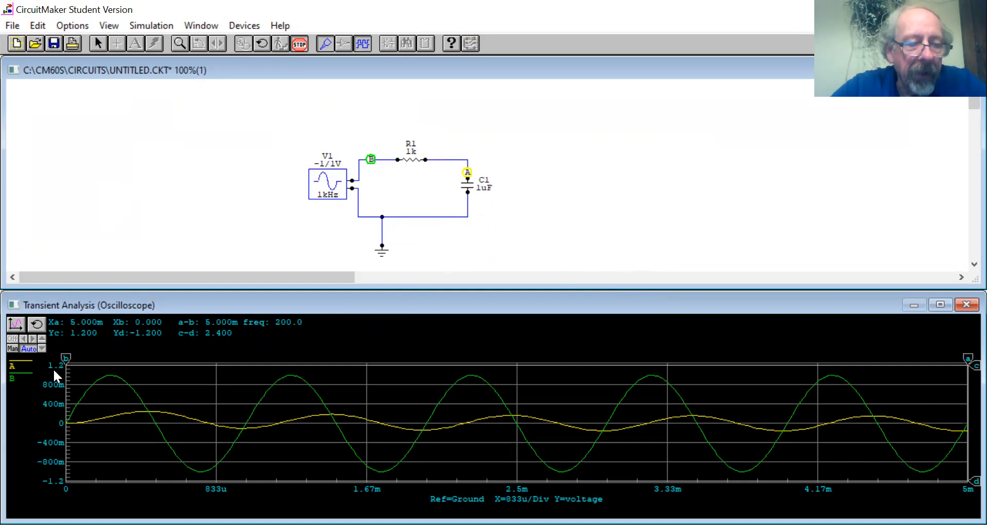
Switch the oscilloscope to manual scaling and set the vertical scale to 50 mV per division.
{"action": "left_click", "coordinate": [15, 347]}
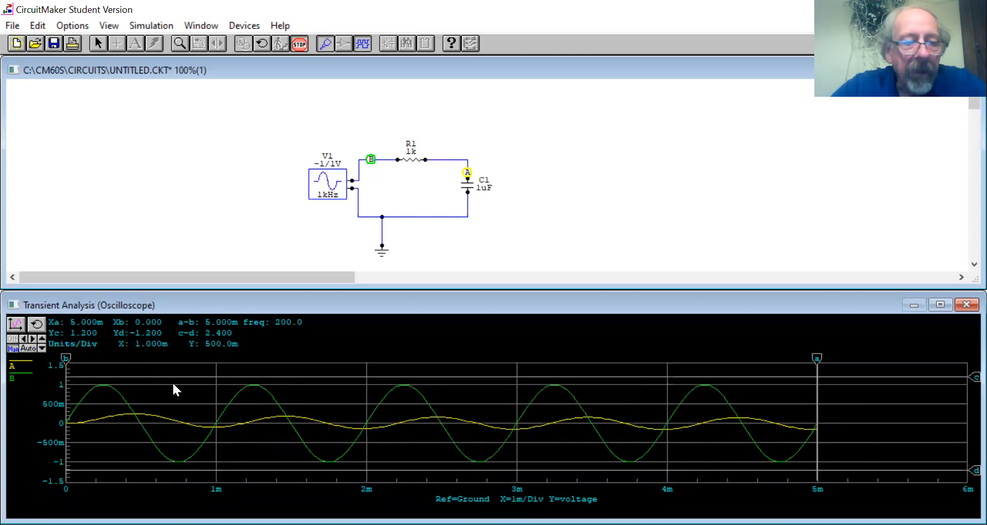
{"action": "left_click", "coordinate": [43, 347]}
{"action": "left_click", "coordinate": [43, 347]}
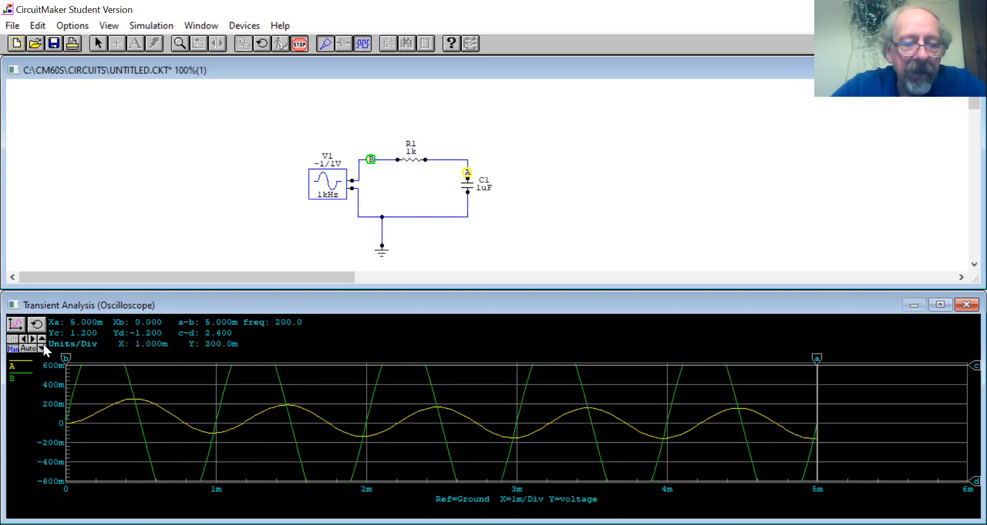
{"action": "left_click", "coordinate": [43, 347]}
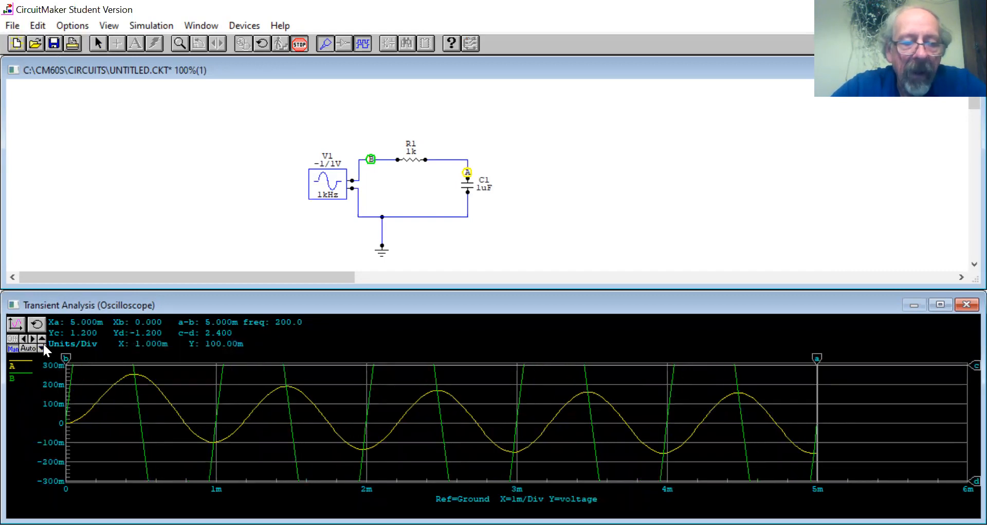
{"action": "left_click", "coordinate": [43, 347]}
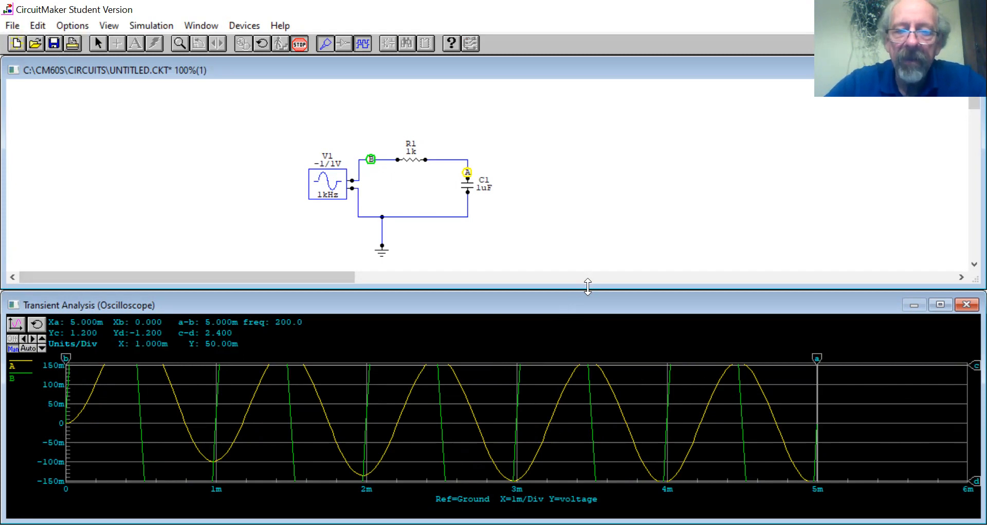
Shrink the schematic window and extend the oscilloscope window upward so the waveforms fill most of the workspace.
{"action": "left_click", "coordinate": [588, 286]}
{"action": "left_click_drag", "start_coordinate": [588, 286], "coordinate": [590, 165]}
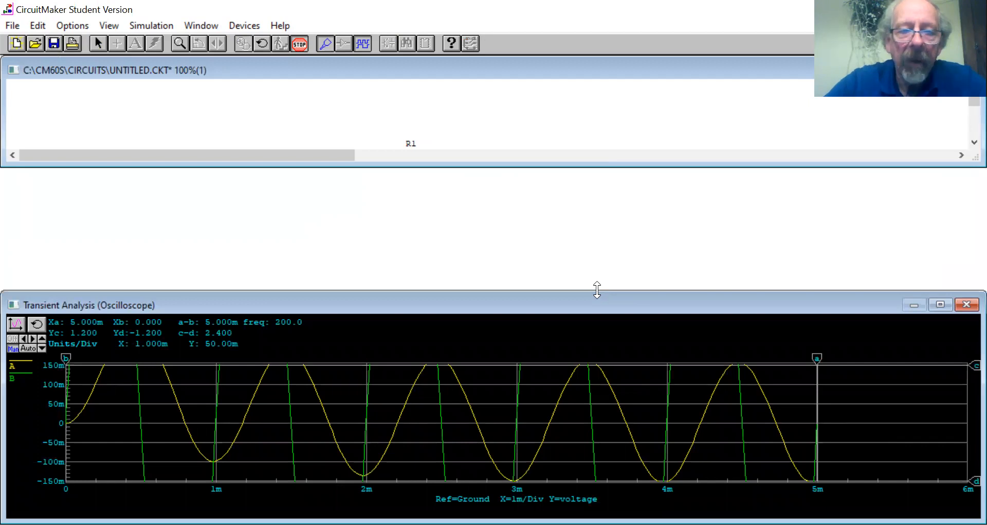
{"action": "left_click_drag", "start_coordinate": [597, 290], "coordinate": [594, 103]}
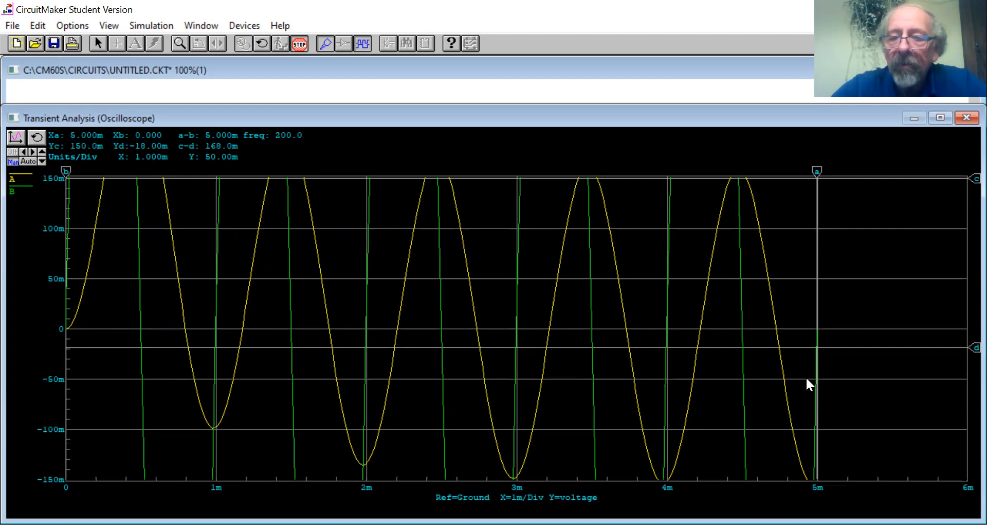
Set the oscilloscope's vertical scale to 100 mV per division, and compare it briefly with automatic scaling before returning to manual.
{"action": "left_click", "coordinate": [41, 153]}
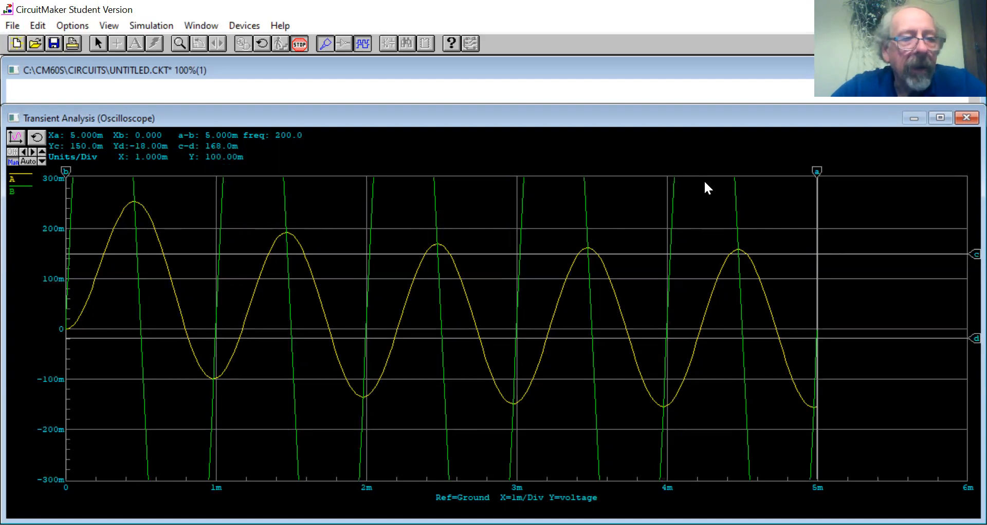
{"action": "left_click", "coordinate": [23, 161]}
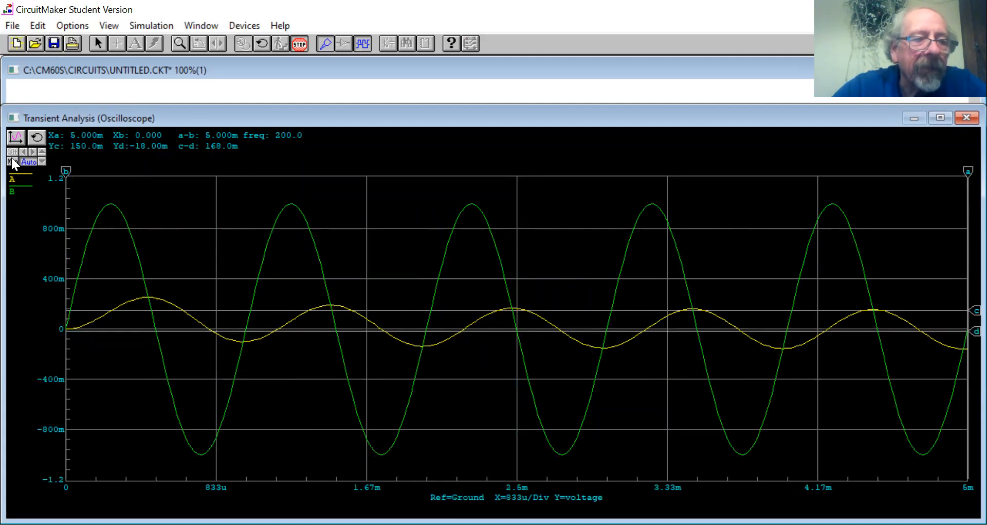
{"action": "left_click", "coordinate": [12, 161]}
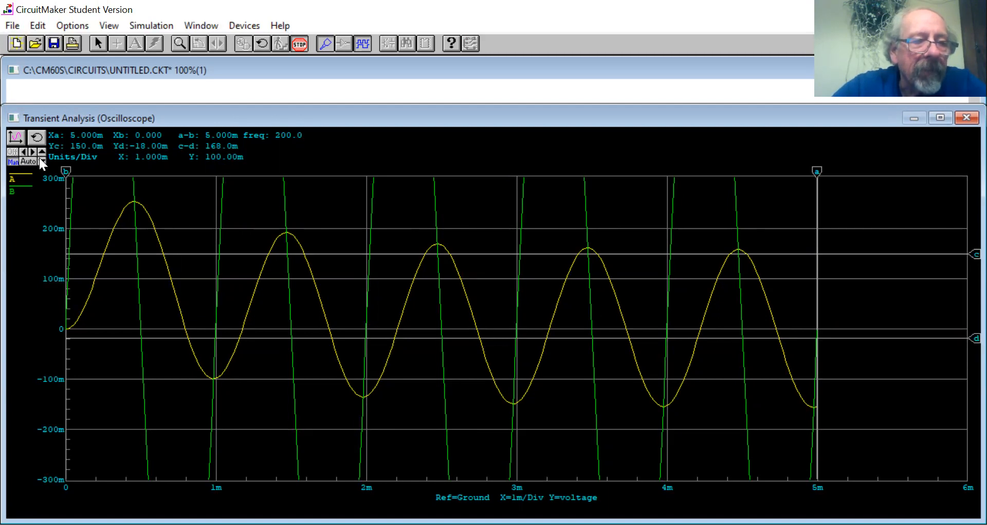
Select trace B on the oscilloscope and set its own vertical scale to 500 mV per division.
{"action": "left_click", "coordinate": [27, 191]}
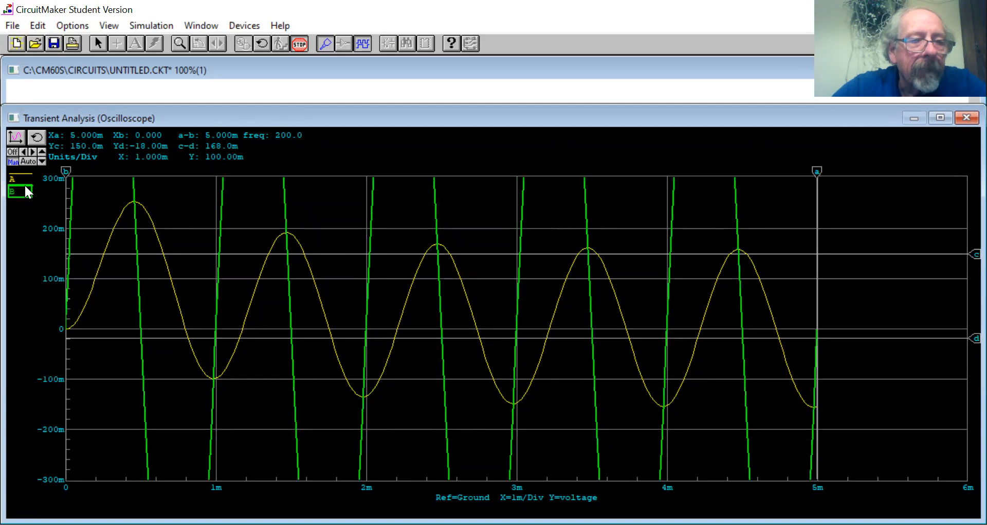
{"action": "left_click", "coordinate": [13, 152]}
{"action": "left_click", "coordinate": [13, 153]}
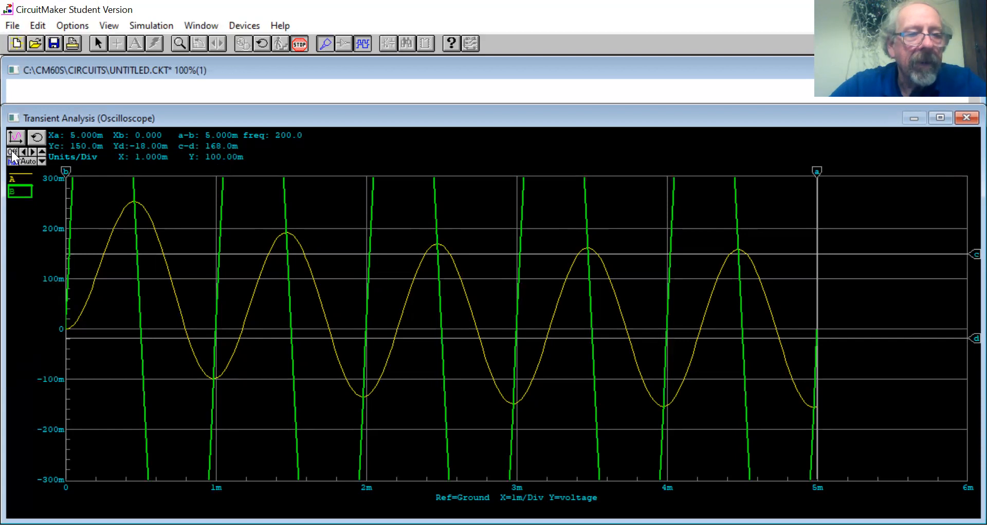
{"action": "left_click", "coordinate": [41, 152]}
{"action": "left_click", "coordinate": [41, 152]}
{"action": "left_click", "coordinate": [41, 153]}
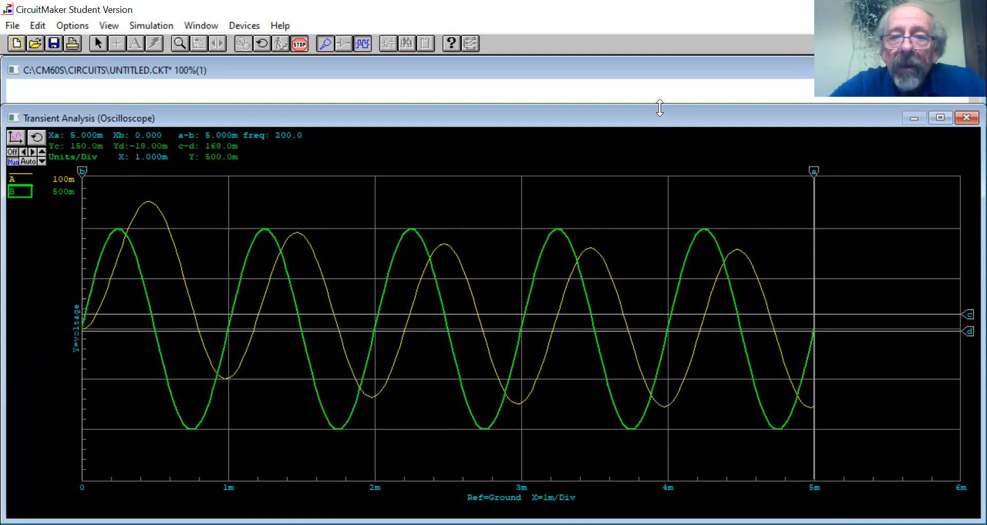
Make the schematic window slightly shorter and reduce the oscilloscope window's height to about half of the screen.
{"action": "left_click_drag", "start_coordinate": [660, 105], "coordinate": [660, 106]}
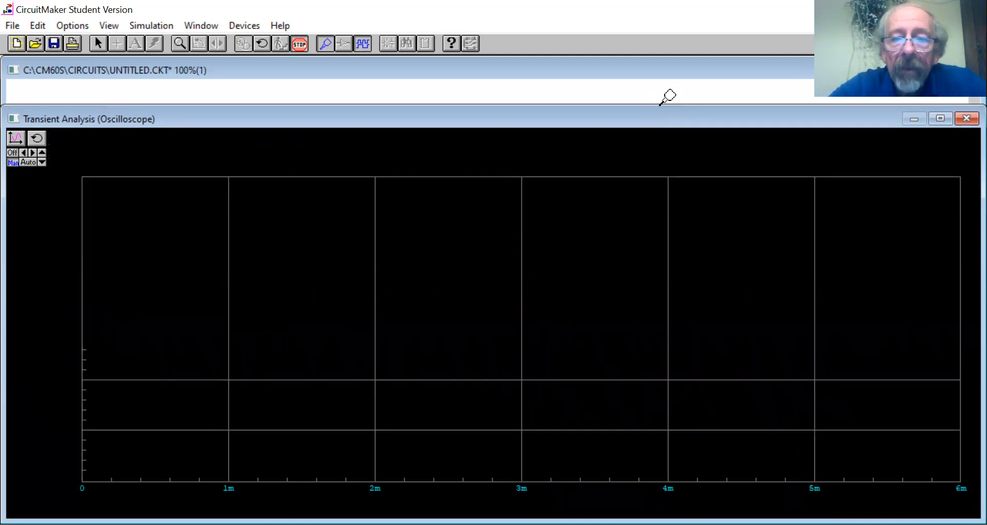
{"action": "left_click_drag", "start_coordinate": [660, 106], "coordinate": [635, 314]}
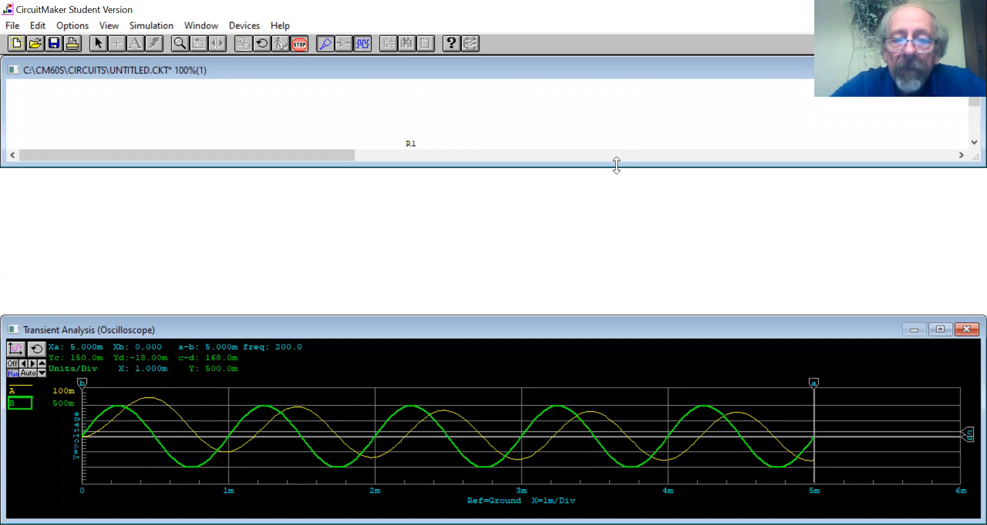
{"action": "left_click_drag", "start_coordinate": [616, 165], "coordinate": [616, 157]}
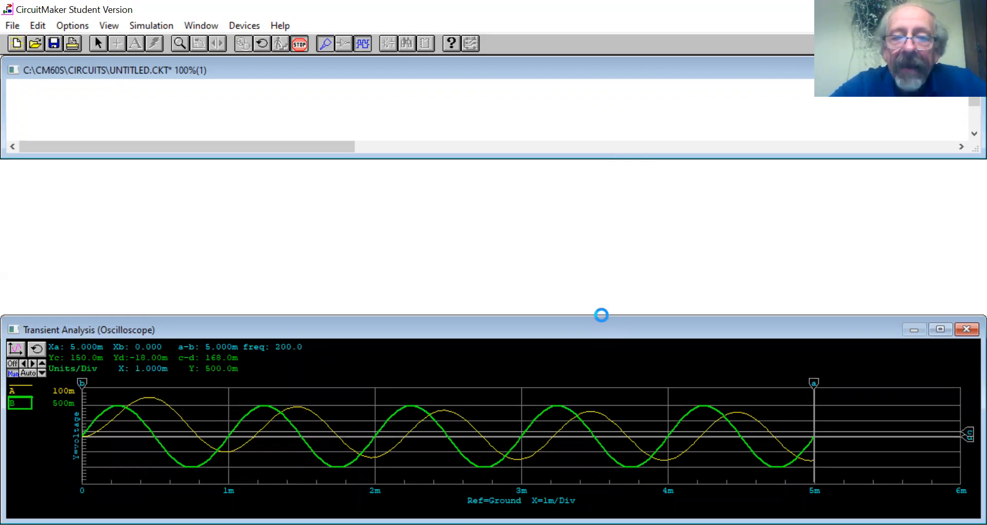
{"action": "left_click_drag", "start_coordinate": [602, 314], "coordinate": [600, 157]}
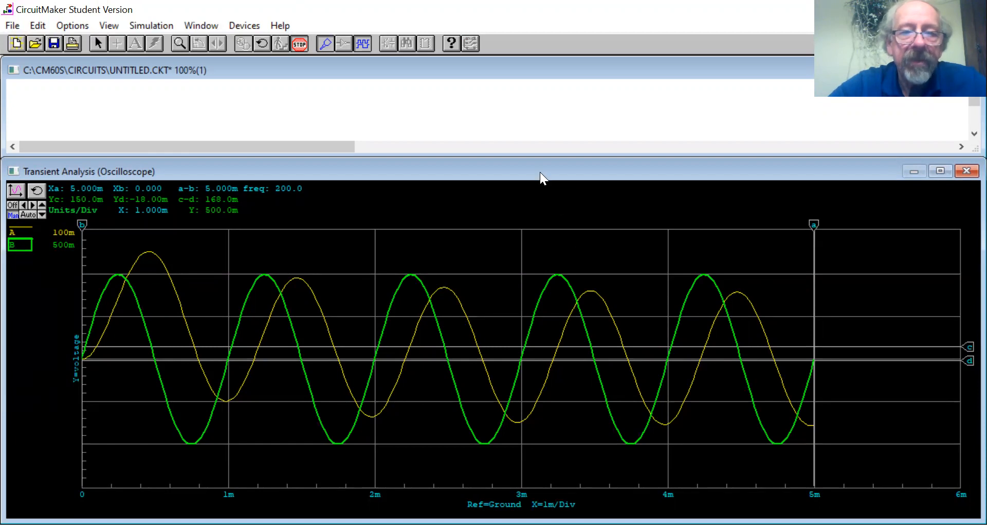
{"action": "left_click_drag", "start_coordinate": [537, 158], "coordinate": [538, 158]}
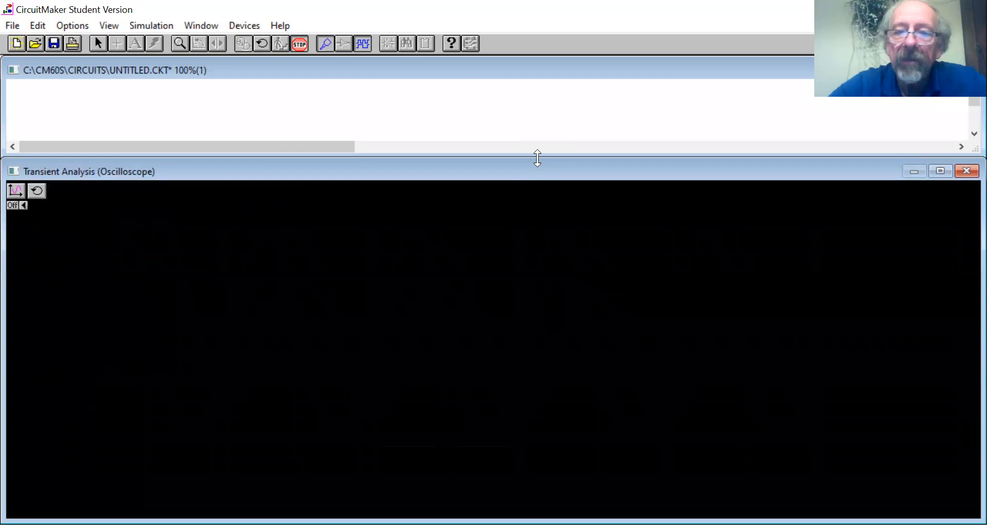
{"action": "left_click_drag", "start_coordinate": [537, 158], "coordinate": [517, 246]}
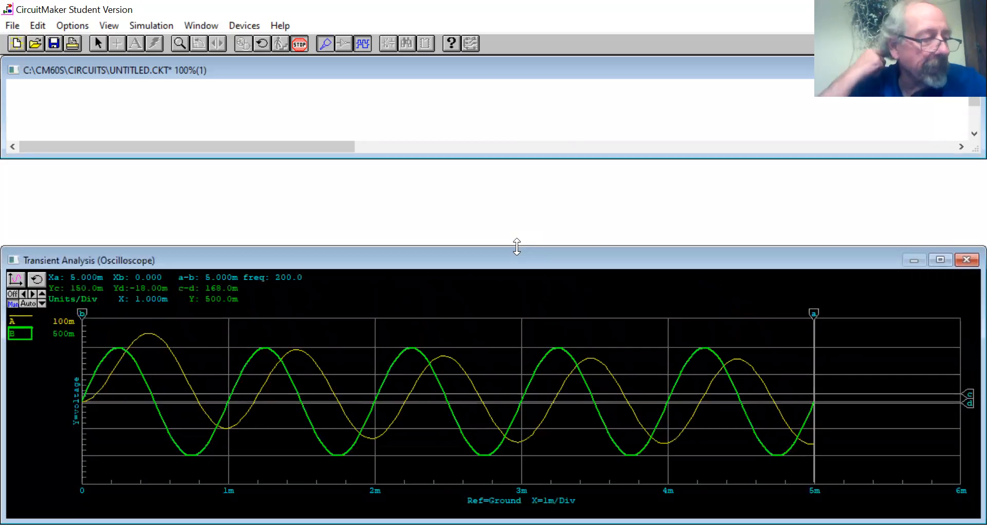